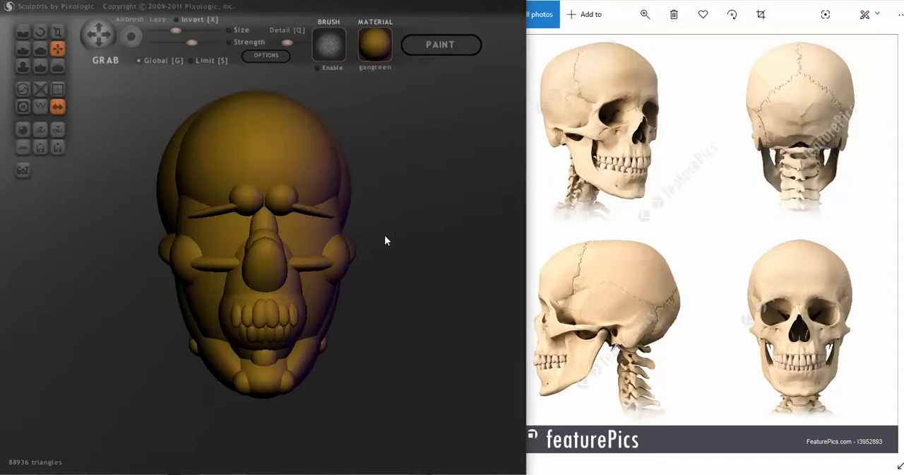
Duplicate the mirrored pair of slanted brow bars and place the copies beside the nose, just above the lower horizontal bars.
left_click_drag(319, 220, 314, 212)
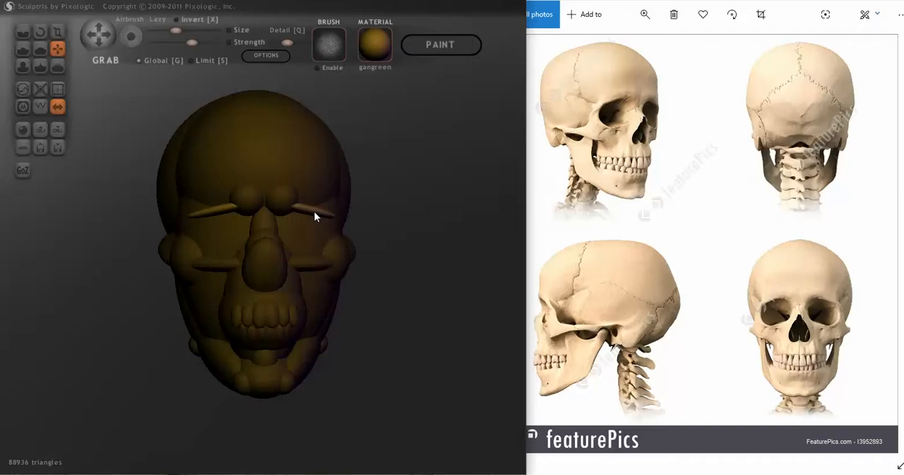
scroll(372, 229, "up", 3)
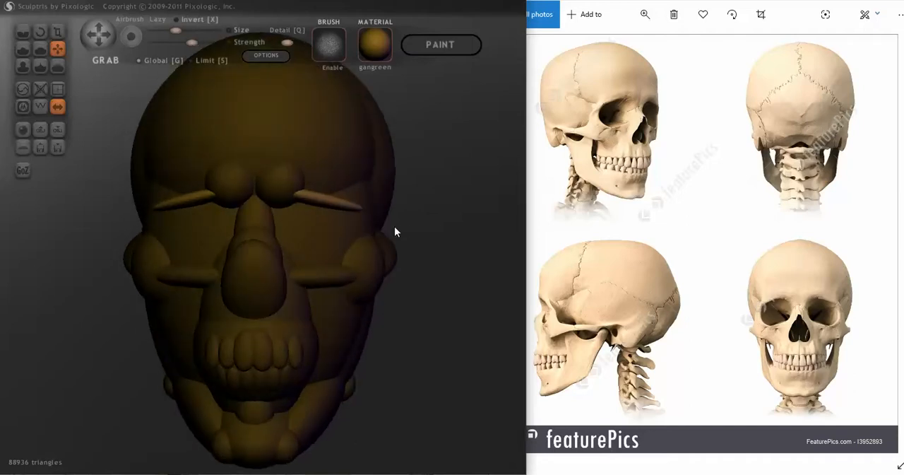
mouse_move(394, 226)
left_mouse_down()
mouse_move(360, 226)
mouse_move(339, 244)
left_mouse_up()
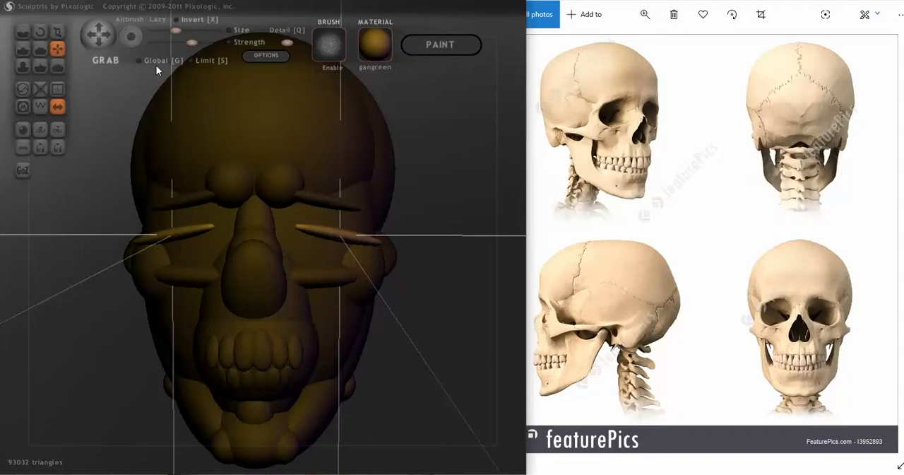
left_click_drag(325, 231, 315, 262)
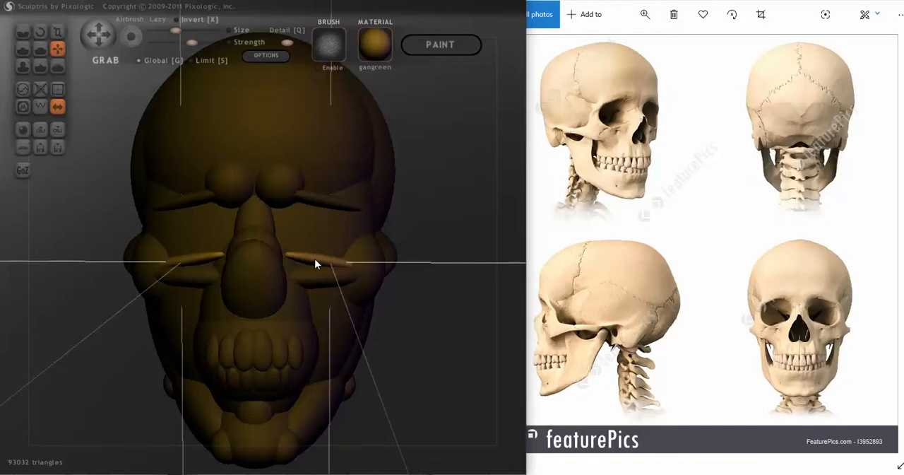
left_click_drag(315, 259, 315, 261)
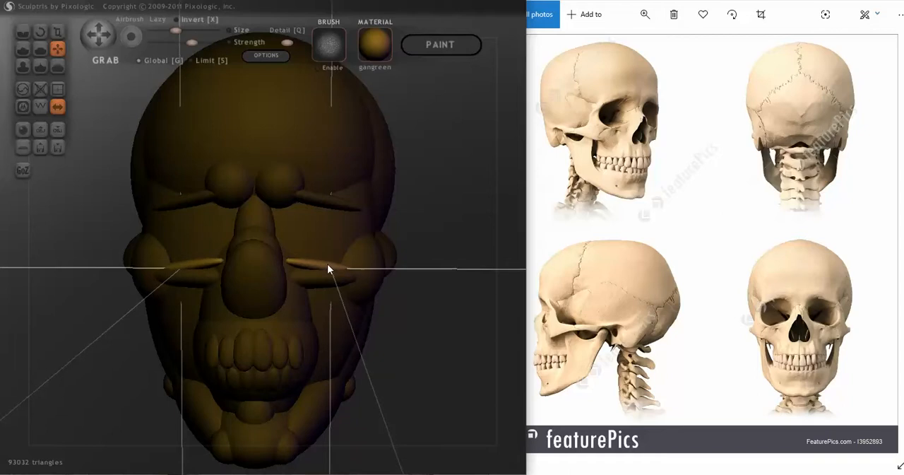
Rotate the copied bars beside the nose to follow the lower rim of the eye sockets and reposition them against the face.
left_click(40, 31)
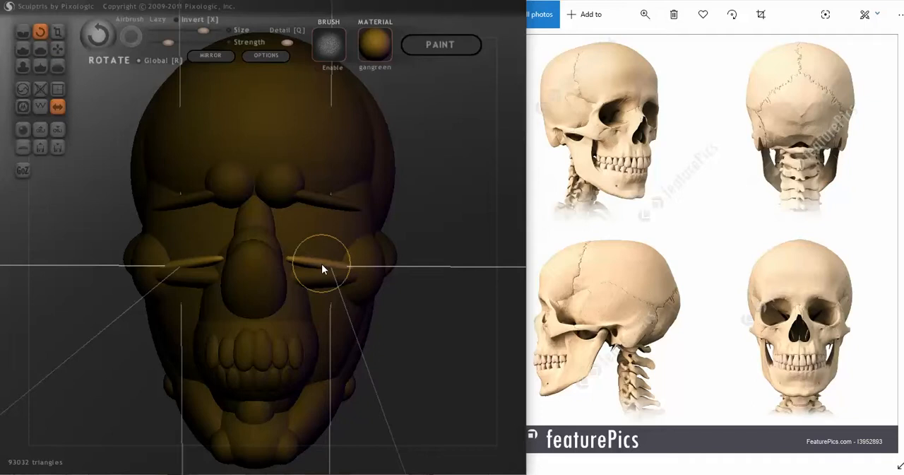
left_click_drag(321, 263, 301, 287)
right_click_drag(312, 287, 327, 342)
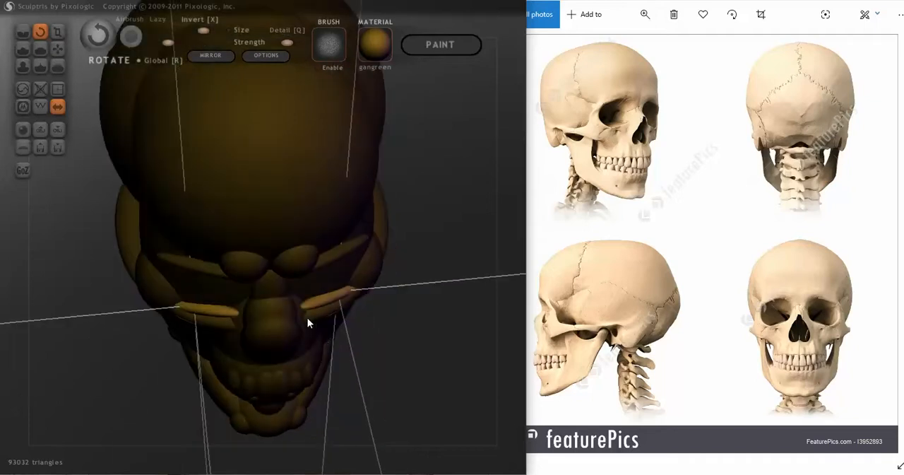
key("g")
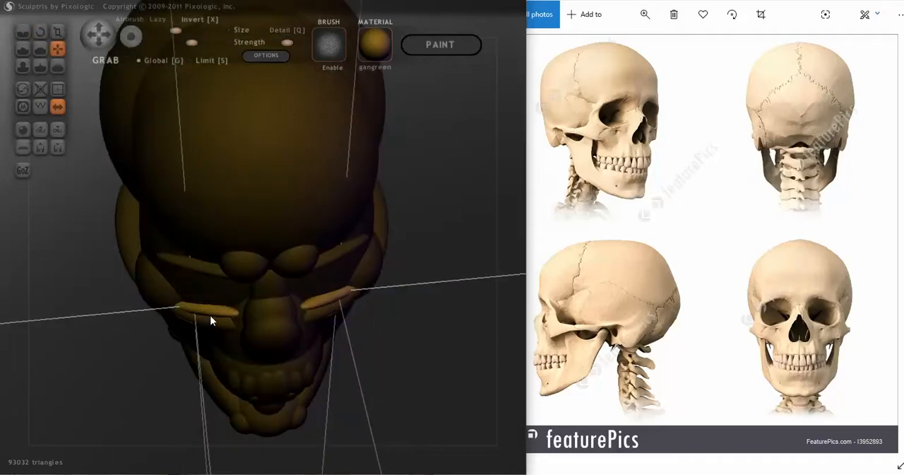
right_click_drag(213, 313, 204, 267)
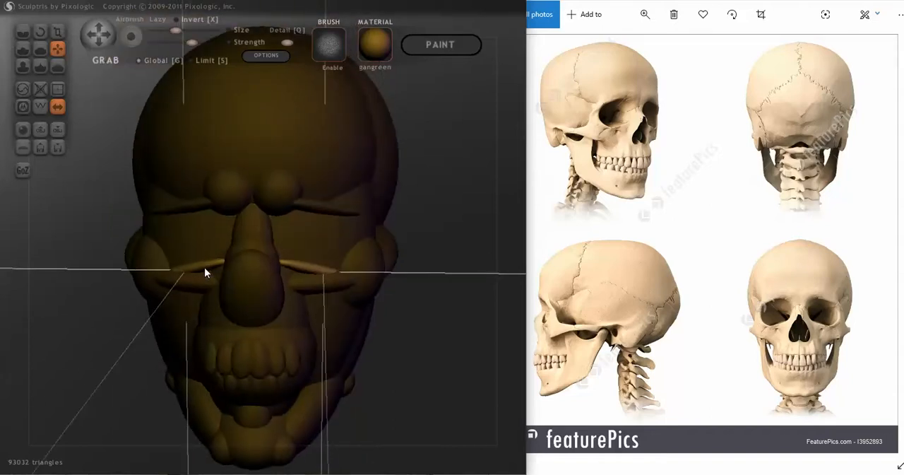
right_click_drag(339, 303, 350, 298)
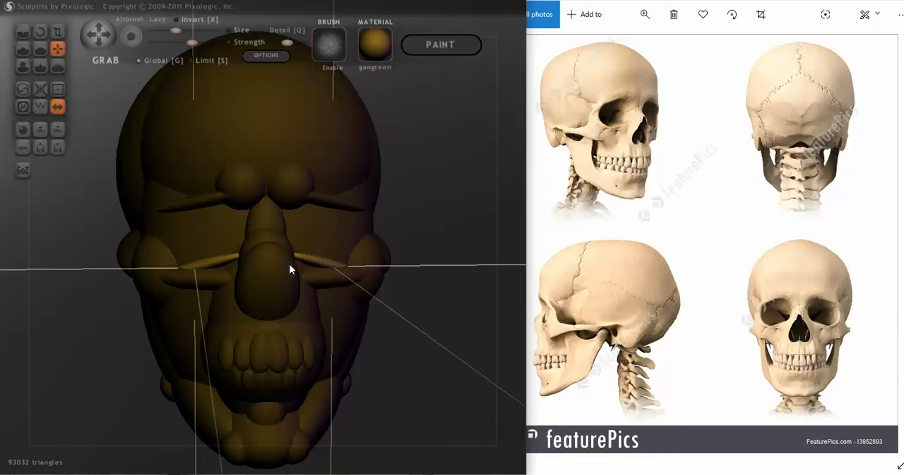
Try deleting the pair of lower horizontal bars beside the nose.
left_click(330, 280)
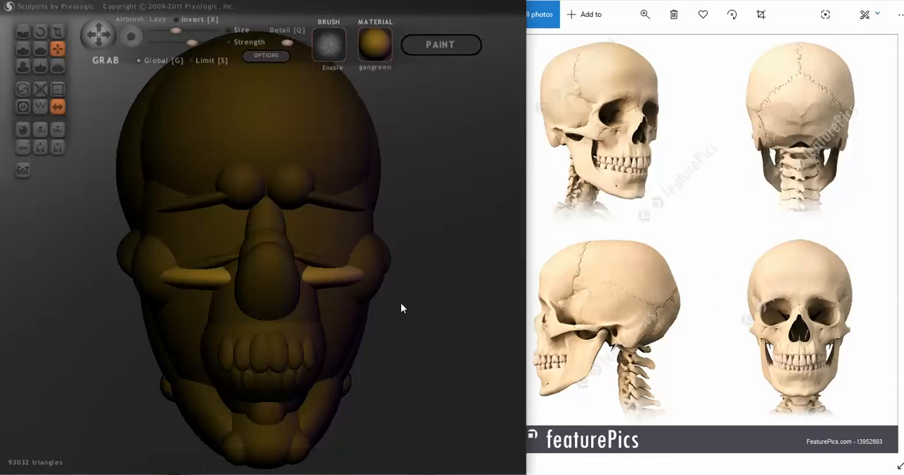
key("Delete")
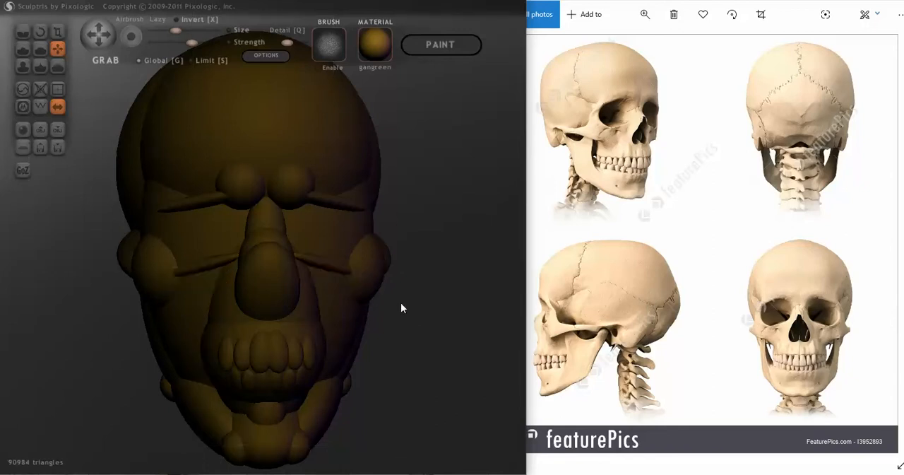
scroll(400, 308, "down", 3)
mouse_move(401, 308)
left_mouse_down()
mouse_move(346, 313)
mouse_move(485, 318)
mouse_move(409, 309)
left_mouse_up()
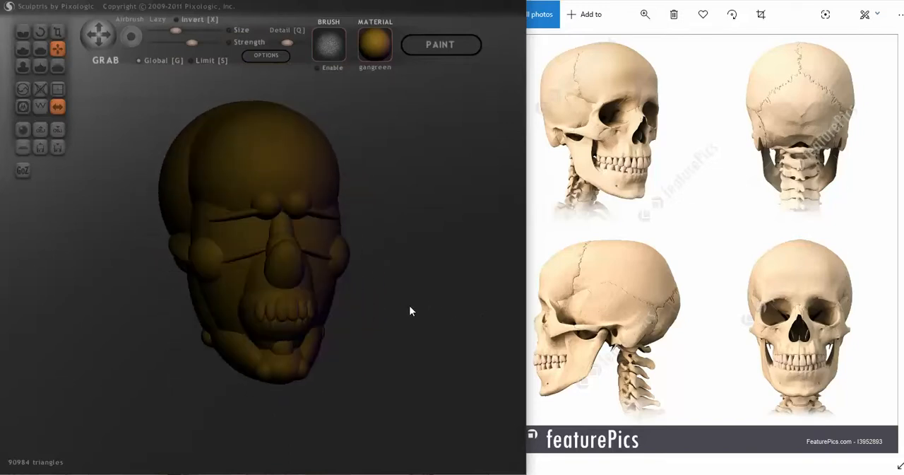
scroll(409, 306, "up", 4)
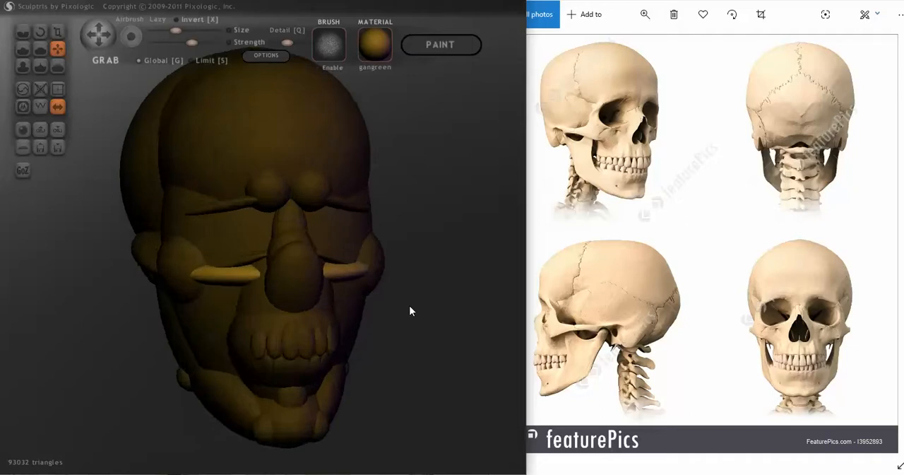
mouse_move(382, 319)
left_mouse_down()
mouse_move(416, 315)
mouse_move(398, 318)
left_mouse_up()
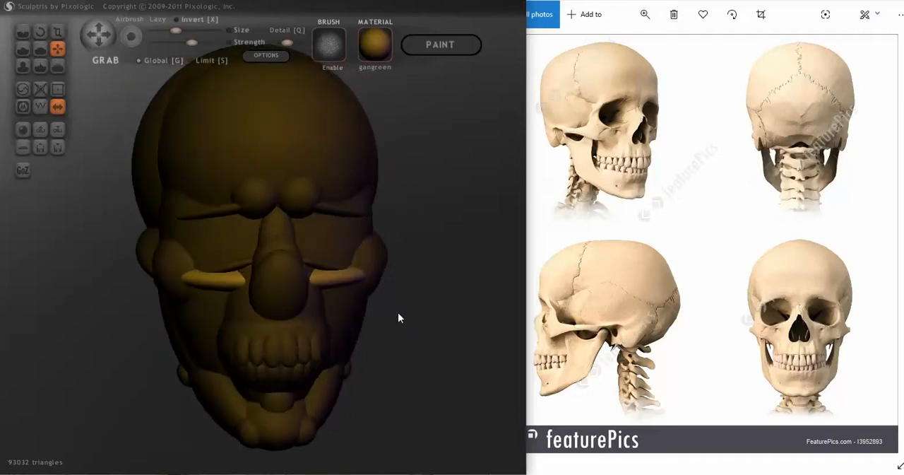
Add a mirrored pair of spheres in front of the lower bars beside the nose and scale them down.
left_click_drag(188, 270, 180, 264)
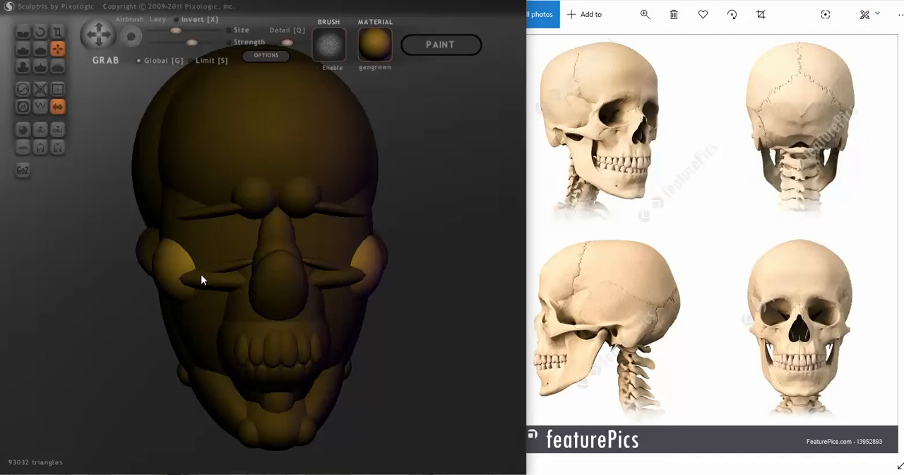
key("v")
left_click(226, 284)
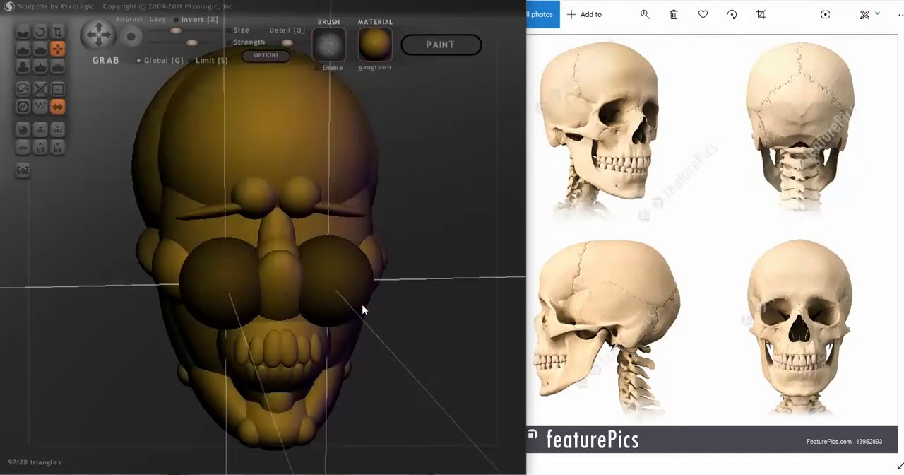
left_click_drag(364, 307, 258, 286)
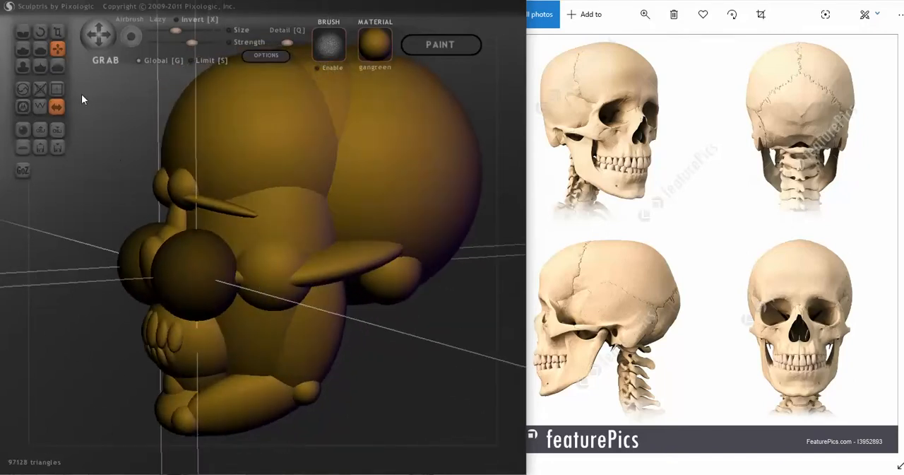
left_click(57, 33)
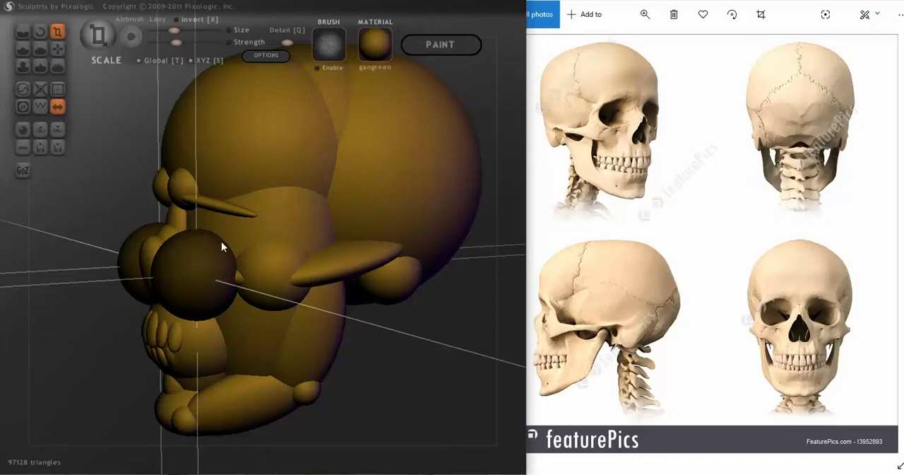
mouse_move(207, 252)
left_mouse_down()
mouse_move(137, 381)
mouse_move(147, 367)
mouse_move(248, 318)
mouse_move(288, 242)
mouse_move(217, 174)
left_mouse_up()
Move the small spheres back into the face, between the copied eye-rim bars and the large cheek spheres.
left_click(57, 49)
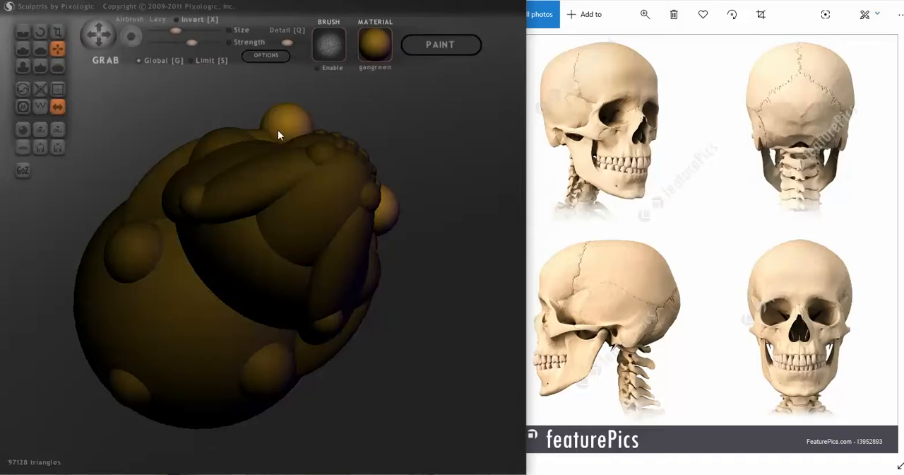
mouse_move(284, 124)
left_mouse_down()
mouse_move(250, 304)
mouse_move(307, 242)
mouse_move(337, 241)
mouse_move(344, 263)
left_mouse_up()
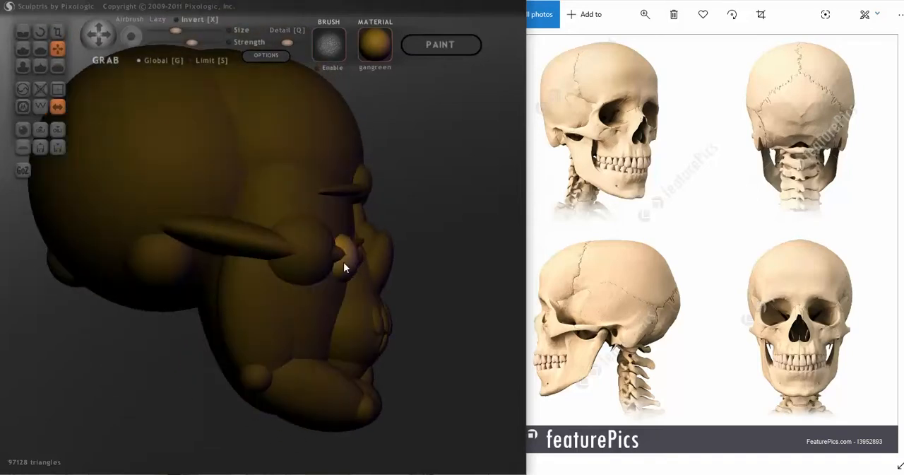
right_click_drag(320, 278, 235, 289)
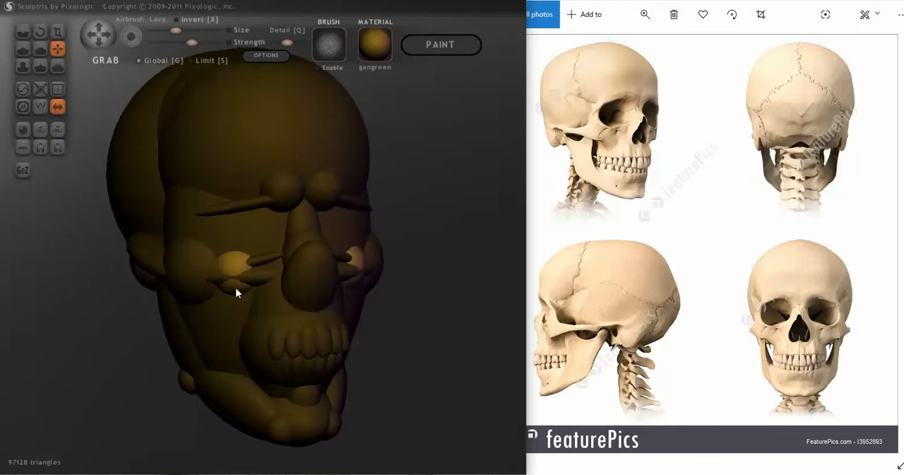
left_click_drag(236, 284, 235, 288)
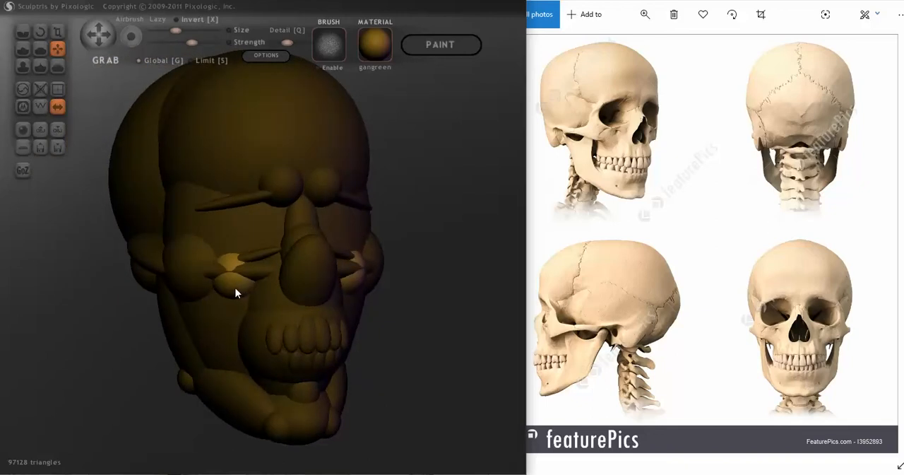
mouse_move(236, 287)
right_mouse_down()
mouse_move(329, 289)
mouse_move(325, 281)
right_mouse_up()
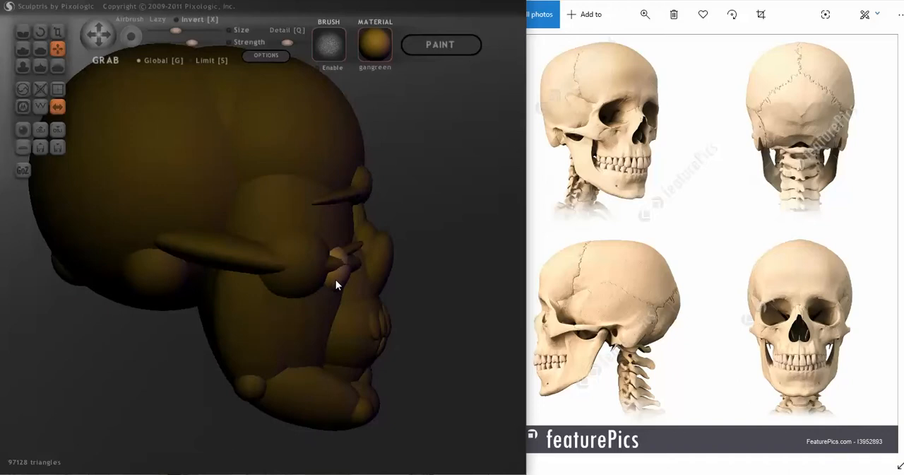
left_click_drag(336, 280, 330, 281)
mouse_move(332, 276)
right_mouse_down()
mouse_move(280, 288)
mouse_move(221, 283)
mouse_move(264, 252)
right_mouse_up()
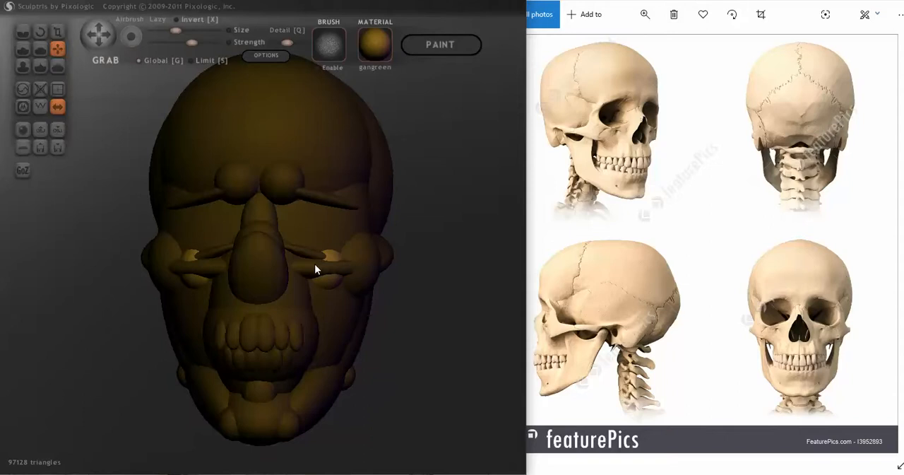
Delete the pair of lower horizontal bars beside the nose.
left_click_drag(314, 264, 358, 274)
key("ctrl+z")
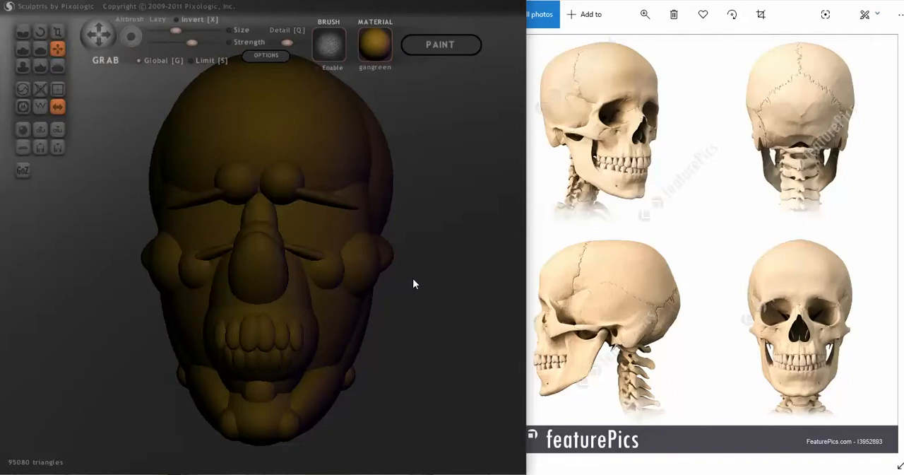
Adjust the small spheres' depth and position so they sit against the large cheek spheres at the outer ends of the eye-rim bars.
mouse_move(414, 283)
right_mouse_down()
mouse_move(459, 282)
mouse_move(269, 289)
mouse_move(236, 280)
mouse_move(201, 307)
mouse_move(178, 294)
right_mouse_up()
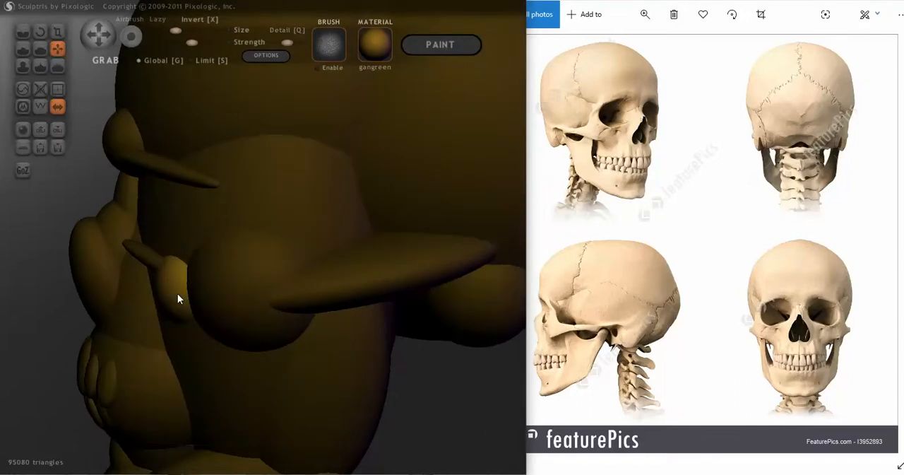
left_click_drag(175, 294, 180, 297)
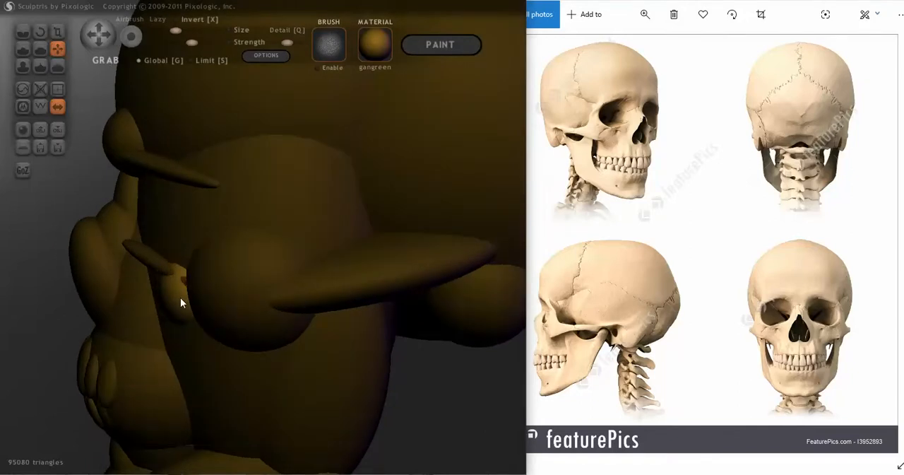
mouse_move(181, 297)
right_mouse_down()
mouse_move(335, 295)
mouse_move(165, 289)
right_mouse_up()
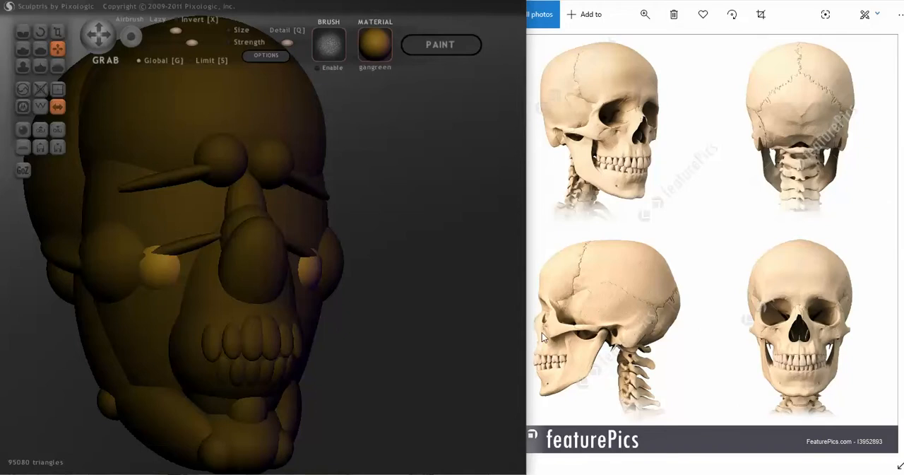
Add another mirrored pair of spheres at the cheekbones and sink them into the face beside the large cheek spheres.
right_click_drag(424, 343, 286, 346)
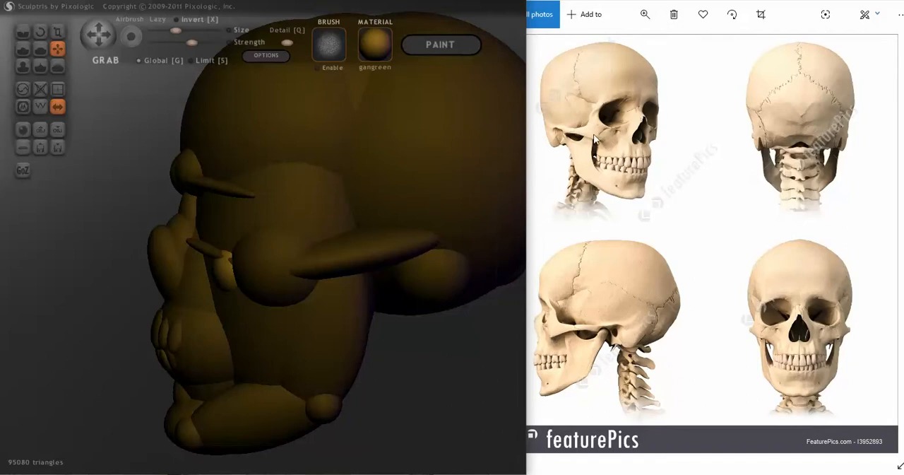
mouse_move(403, 379)
left_mouse_down()
mouse_move(486, 370)
mouse_move(446, 357)
mouse_move(448, 372)
left_mouse_up()
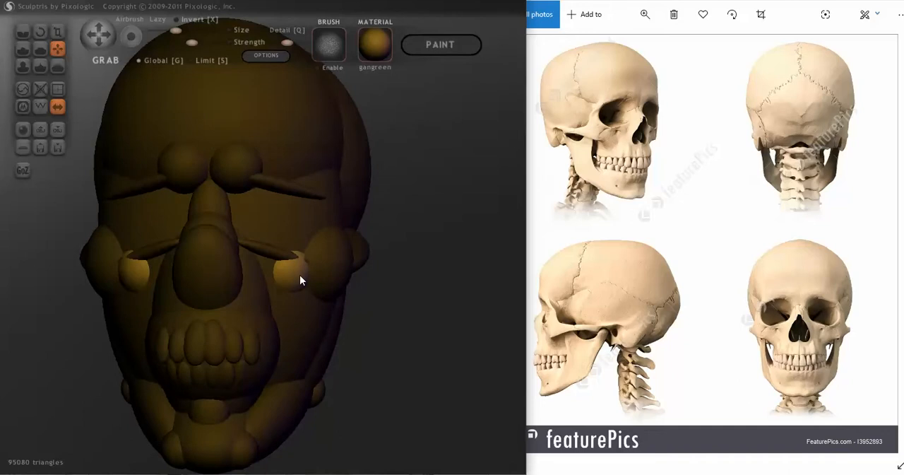
mouse_move(418, 330)
left_mouse_down()
mouse_move(361, 329)
mouse_move(406, 327)
left_mouse_up()
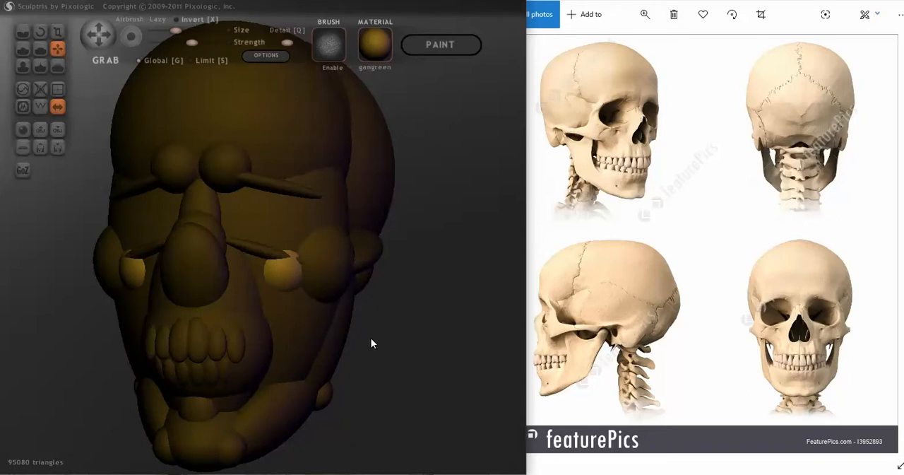
left_click(312, 278)
mouse_move(363, 324)
left_mouse_down()
mouse_move(242, 317)
mouse_move(224, 242)
mouse_move(101, 112)
left_mouse_up()
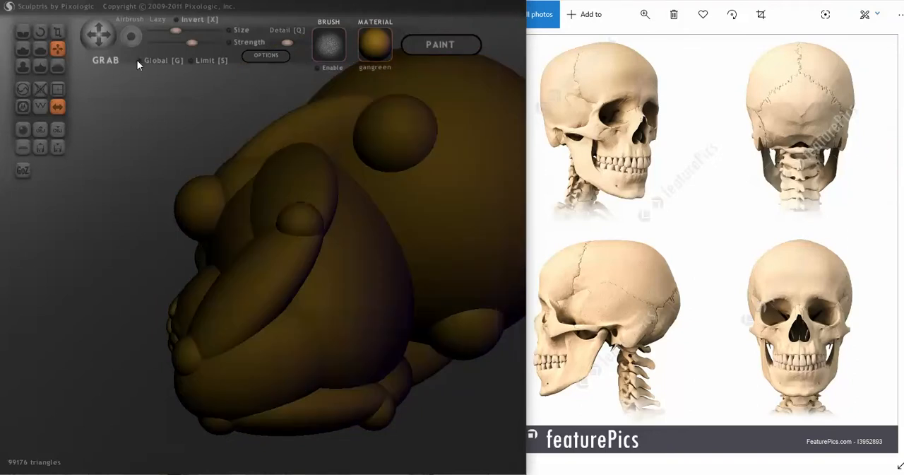
left_click_drag(195, 202, 220, 210)
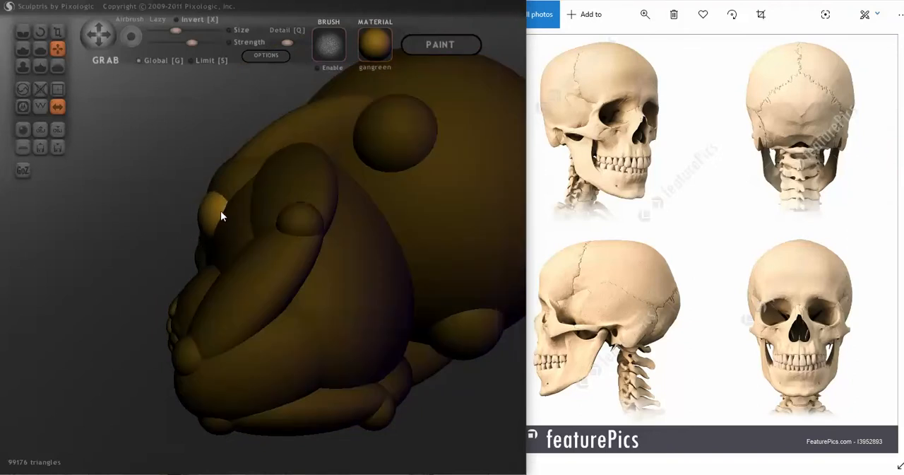
mouse_move(221, 211)
right_mouse_down()
mouse_move(329, 313)
mouse_move(341, 312)
mouse_move(313, 301)
mouse_move(420, 303)
right_mouse_up()
mouse_move(262, 317)
right_mouse_down()
mouse_move(216, 374)
mouse_move(163, 353)
right_mouse_up()
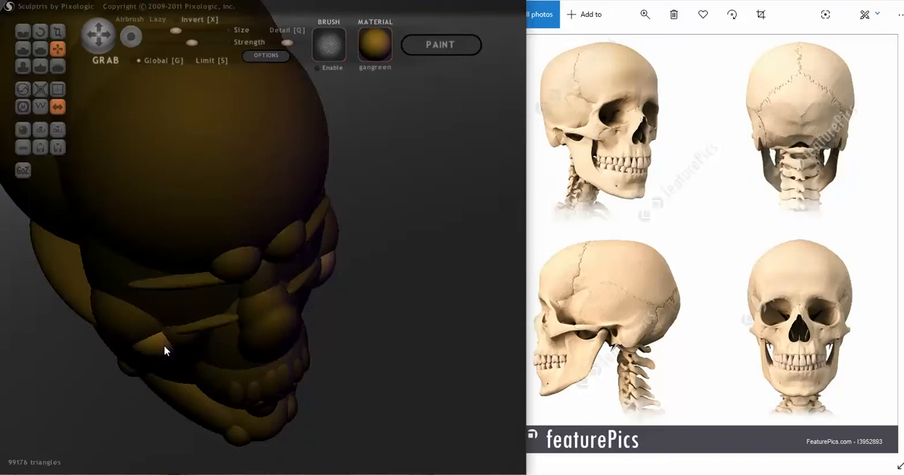
Push the newest pair of cheekbone spheres into place against the front lower edges of the large cheek spheres.
mouse_move(162, 346)
right_mouse_down()
mouse_move(189, 257)
mouse_move(197, 259)
mouse_move(210, 287)
mouse_move(160, 308)
mouse_move(127, 309)
right_mouse_up()
mouse_move(306, 312)
right_mouse_down()
mouse_move(405, 313)
mouse_move(269, 311)
mouse_move(253, 226)
right_mouse_up()
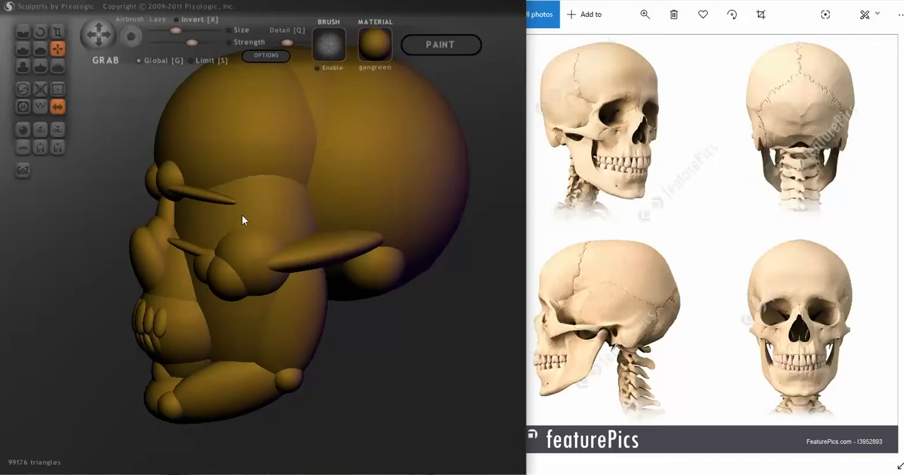
mouse_move(240, 210)
right_mouse_down()
mouse_move(284, 335)
mouse_move(343, 359)
mouse_move(389, 347)
right_mouse_up()
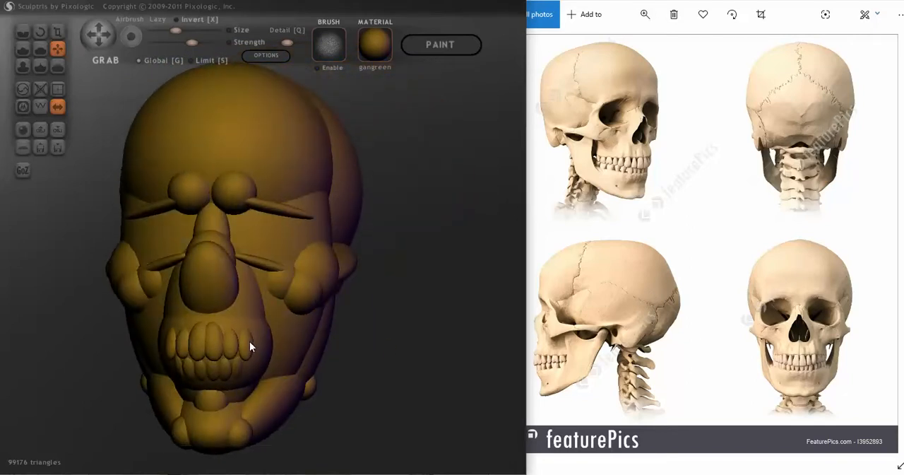
Add a mirrored pair of tooth ellipsoids, lock the selection and move them to the outer ends of the upper tooth row.
mouse_move(265, 355)
right_mouse_down()
mouse_move(233, 368)
mouse_move(190, 360)
mouse_move(295, 357)
mouse_move(222, 357)
mouse_move(258, 353)
mouse_move(202, 341)
mouse_move(256, 370)
mouse_move(177, 370)
right_mouse_up()
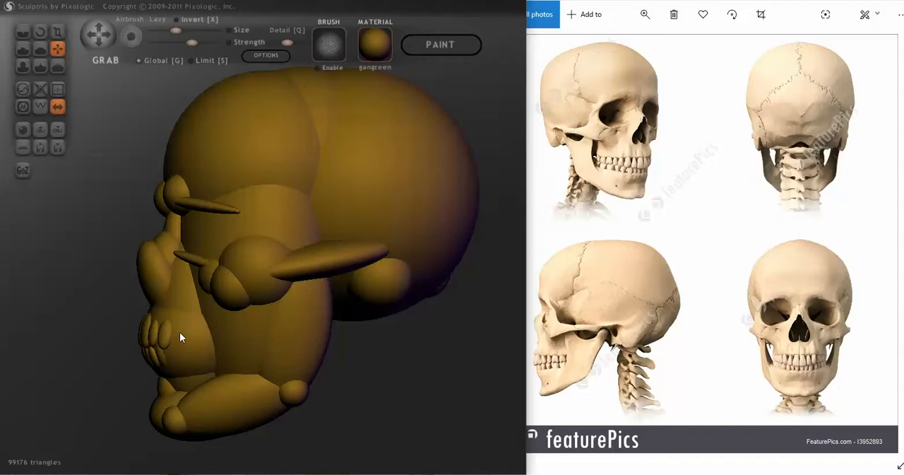
mouse_move(194, 357)
right_mouse_down()
mouse_move(165, 379)
mouse_move(333, 371)
mouse_move(141, 375)
mouse_move(168, 340)
mouse_move(206, 323)
mouse_move(202, 340)
right_mouse_up()
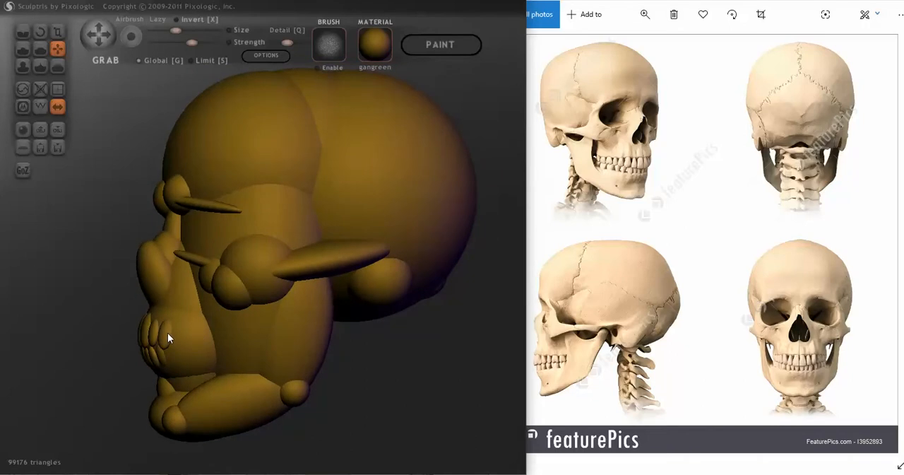
mouse_move(170, 334)
right_mouse_down()
mouse_move(195, 316)
mouse_move(184, 262)
right_mouse_up()
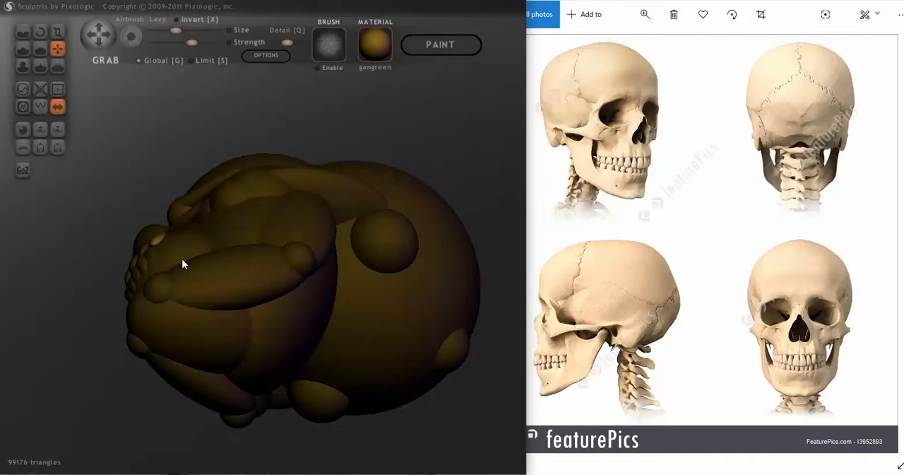
mouse_move(181, 243)
right_mouse_down()
mouse_move(182, 226)
mouse_move(194, 246)
mouse_move(195, 302)
mouse_move(228, 363)
mouse_move(240, 319)
mouse_move(243, 337)
mouse_move(268, 325)
right_mouse_up()
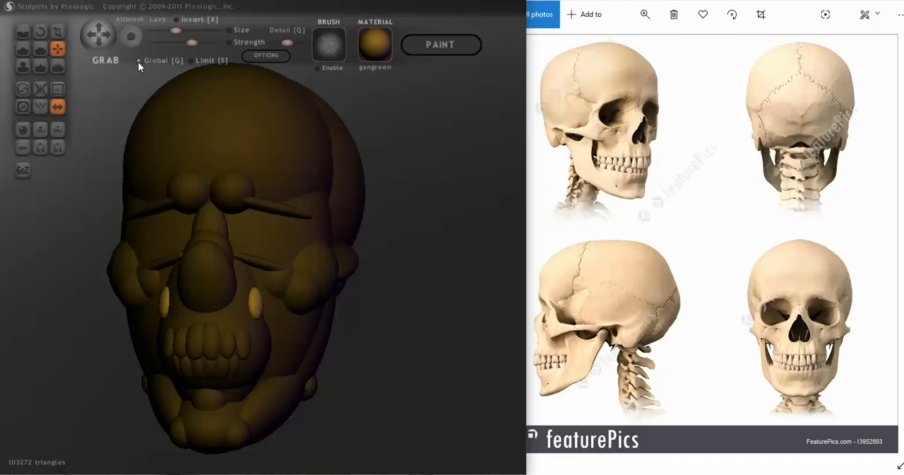
key("Return")
left_click_drag(257, 304, 261, 344)
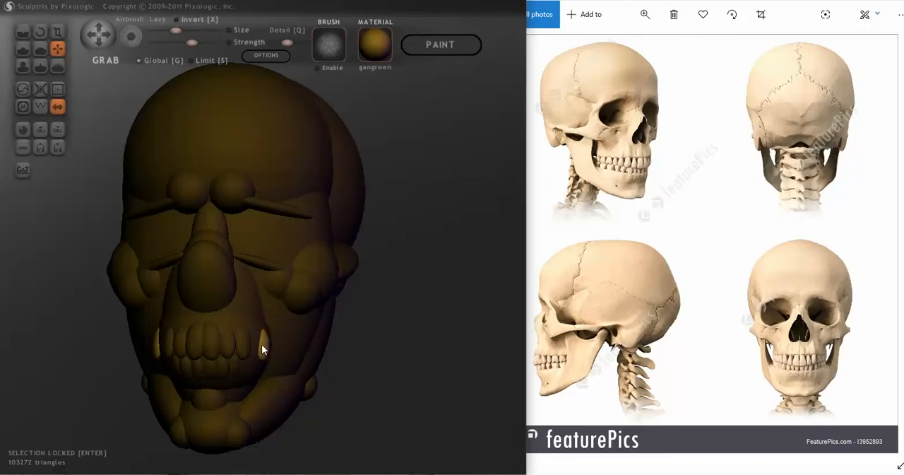
Rotate the new outer teeth so they follow the curve of the upper jaw.
mouse_move(261, 344)
right_mouse_down()
mouse_move(193, 262)
mouse_move(218, 262)
mouse_move(180, 232)
right_mouse_up()
left_click(41, 32)
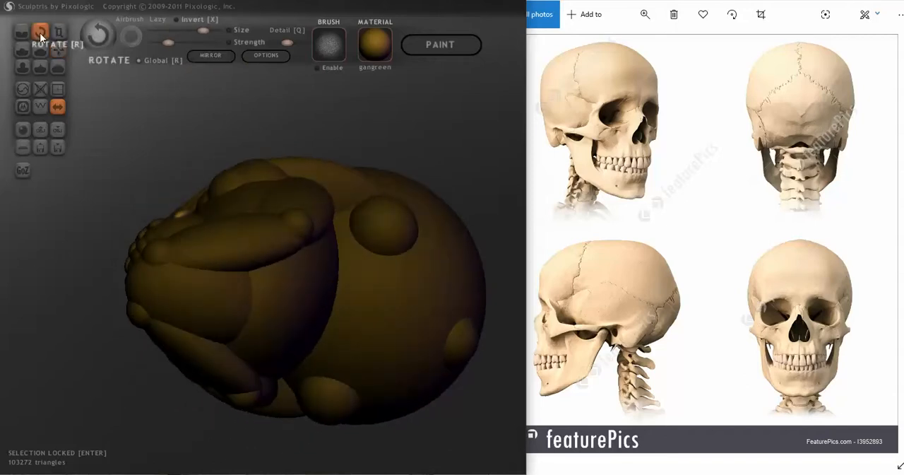
left_click_drag(179, 213, 131, 216)
mouse_move(132, 217)
right_mouse_down()
mouse_move(153, 278)
mouse_move(148, 319)
mouse_move(148, 309)
right_mouse_up()
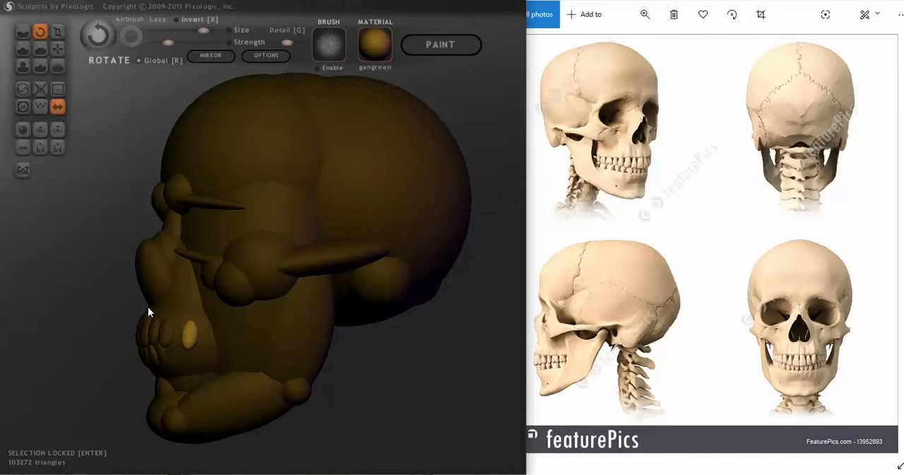
right_click_drag(182, 351, 174, 358)
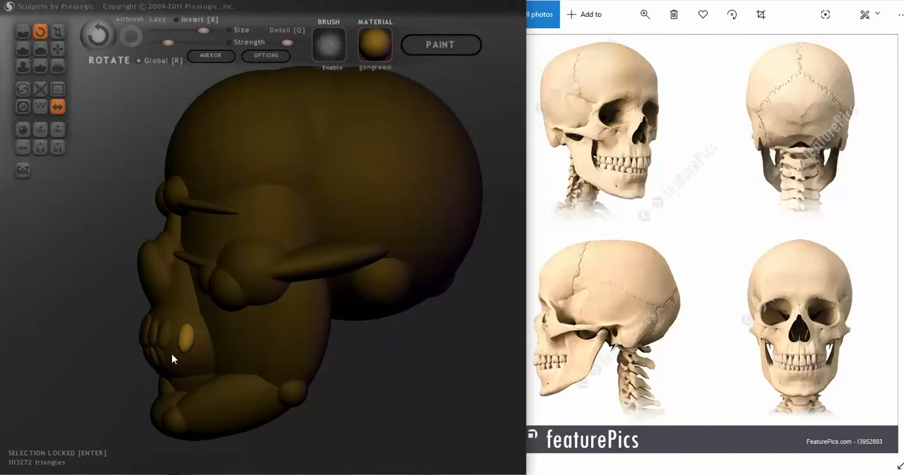
mouse_move(188, 339)
left_mouse_down()
mouse_move(209, 351)
mouse_move(223, 345)
mouse_move(212, 349)
left_mouse_up()
Fine-tune the tilt of the outer teeth so they line up with the upper row on both sides.
mouse_move(213, 350)
right_mouse_down()
mouse_move(298, 339)
mouse_move(320, 351)
mouse_move(296, 360)
right_mouse_up()
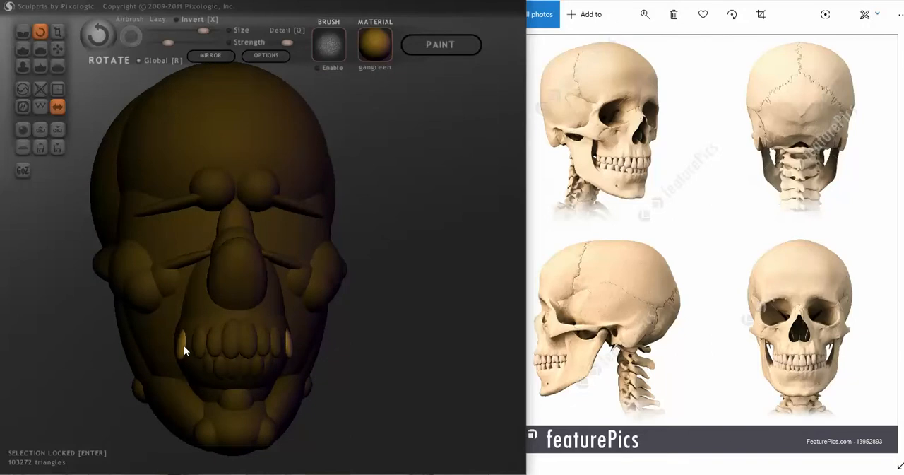
left_click_drag(184, 345, 218, 349)
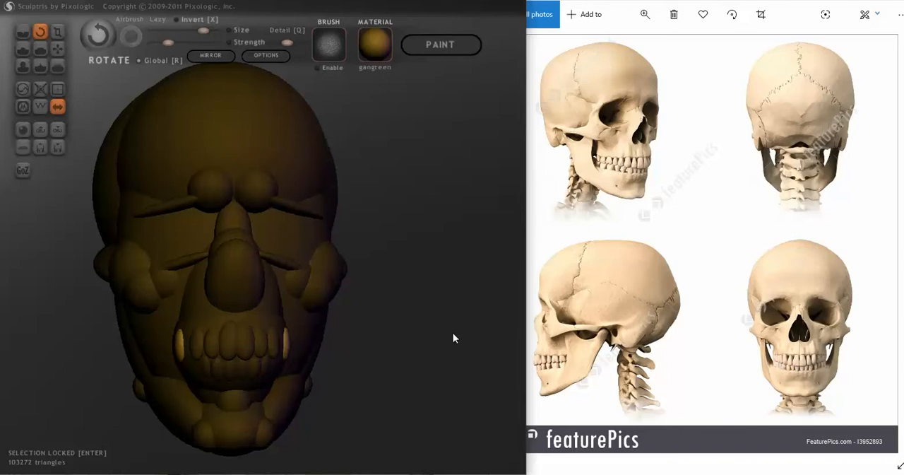
left_click_drag(453, 333, 450, 325)
mouse_move(456, 280)
left_mouse_down()
mouse_move(420, 317)
mouse_move(424, 297)
left_mouse_up()
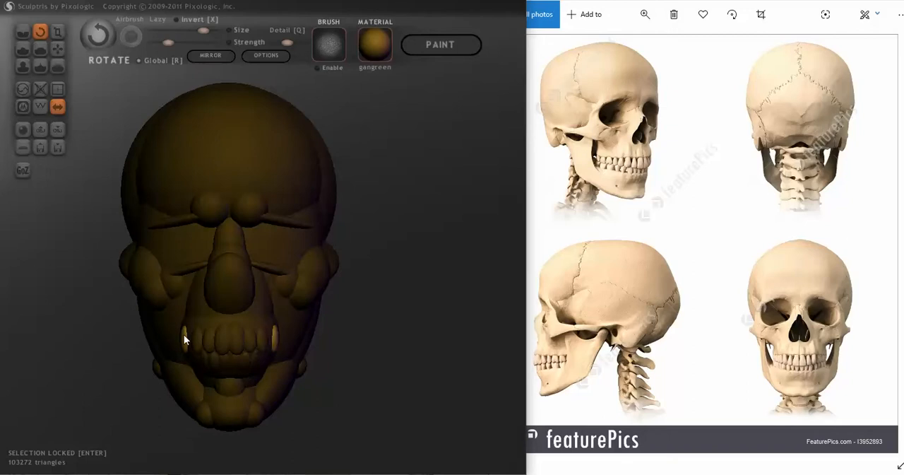
left_click_drag(206, 351, 211, 349)
right_click_drag(211, 349, 270, 325)
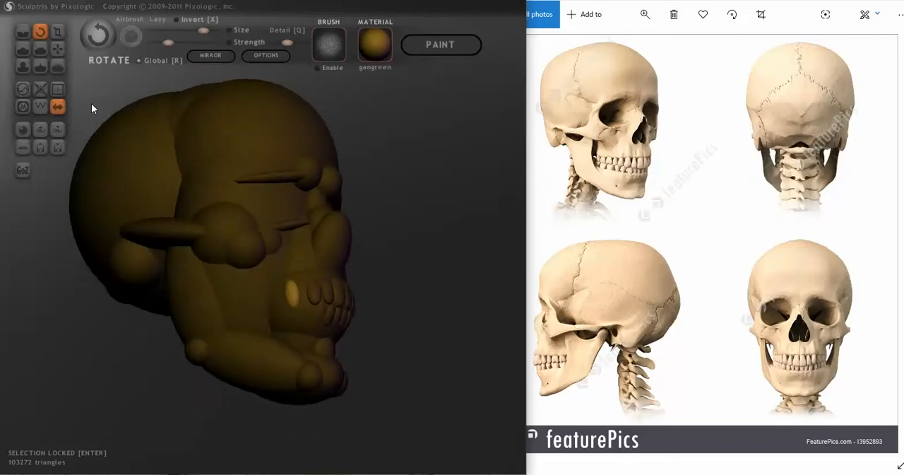
Move the outer teeth forward along the jaw so they sit beside the neighbouring upper teeth.
left_click(60, 51)
right_click_drag(323, 297, 302, 278)
scroll(302, 278, "up", 4)
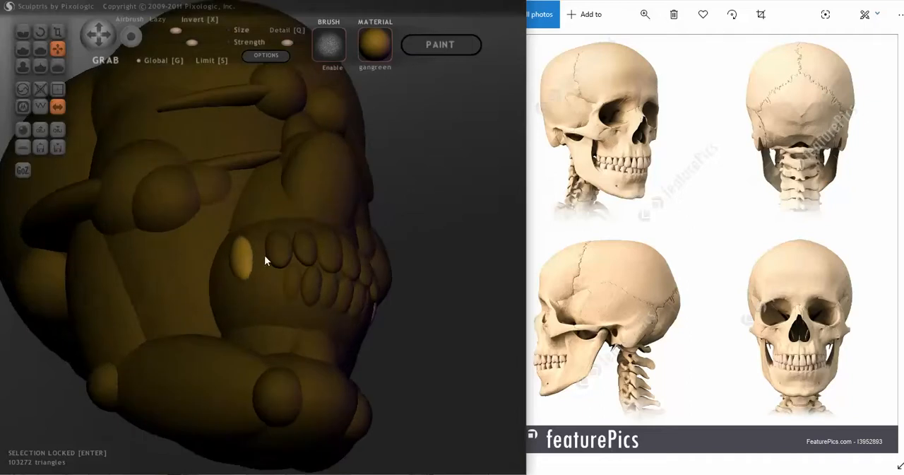
mouse_move(243, 257)
right_mouse_down()
mouse_move(367, 309)
mouse_move(334, 308)
right_mouse_up()
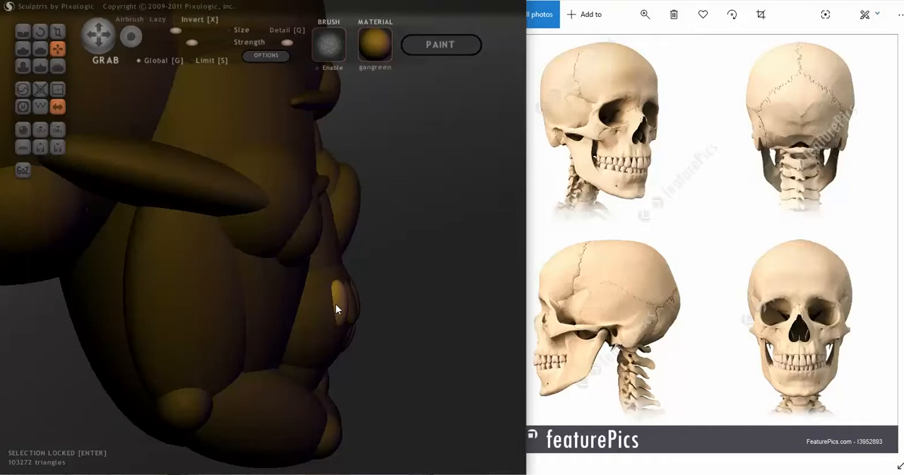
right_click_drag(335, 304, 283, 324)
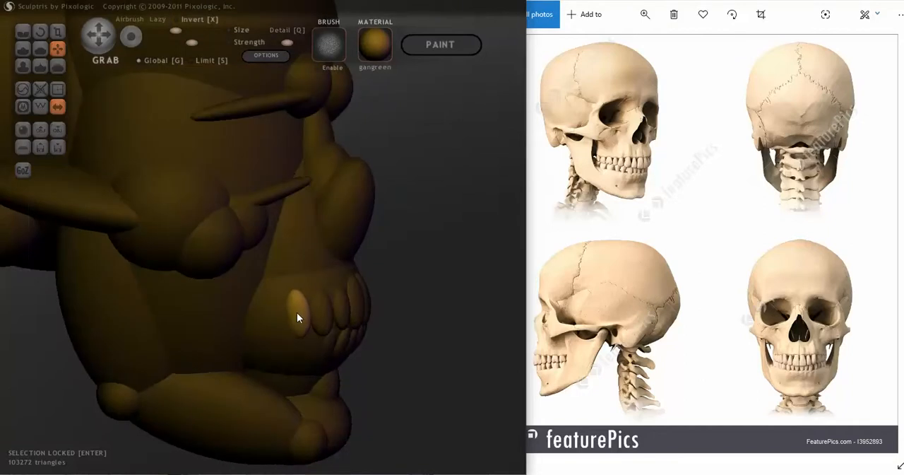
Rotate the outer upper teeth and scale them down slightly to fit the row.
left_click(40, 31)
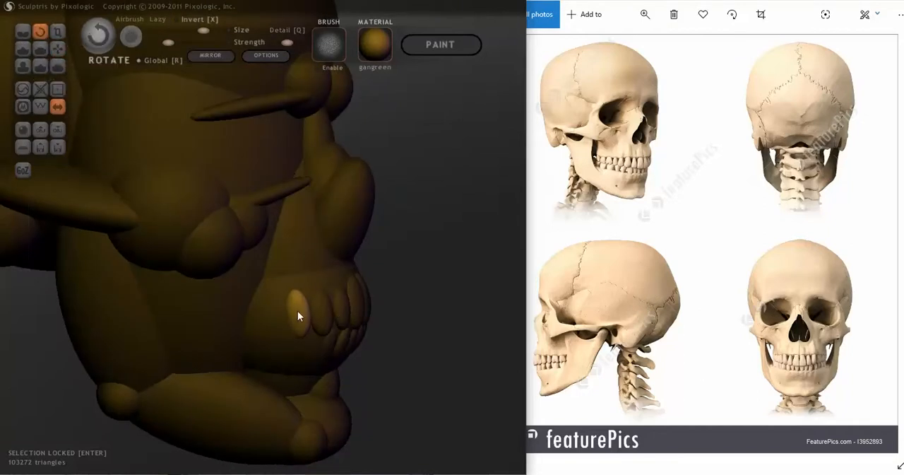
left_click_drag(300, 313, 276, 338)
left_click_drag(450, 309, 456, 302)
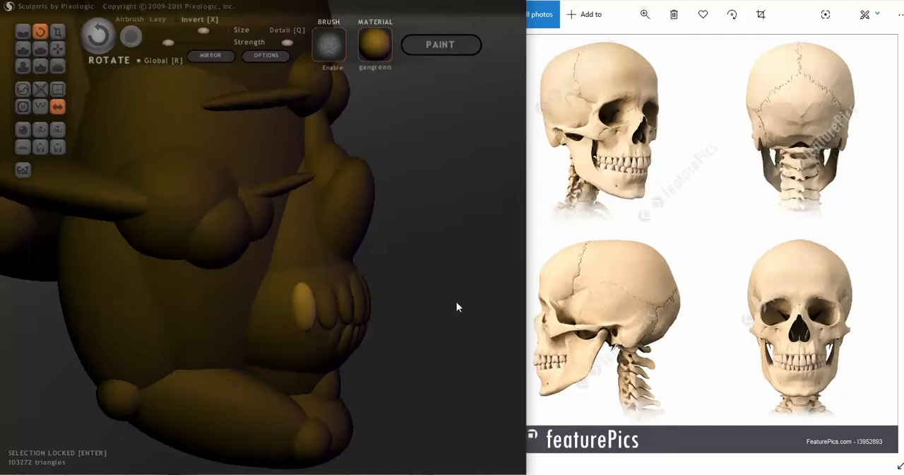
left_click(58, 31)
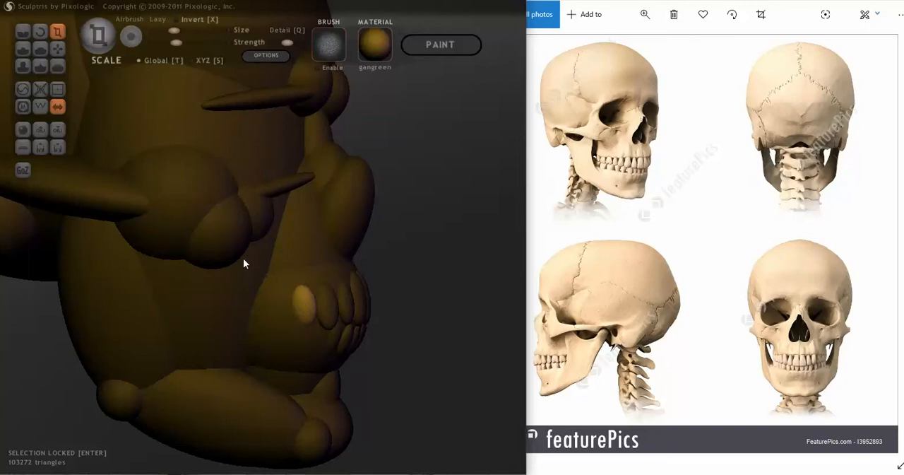
left_click(40, 31)
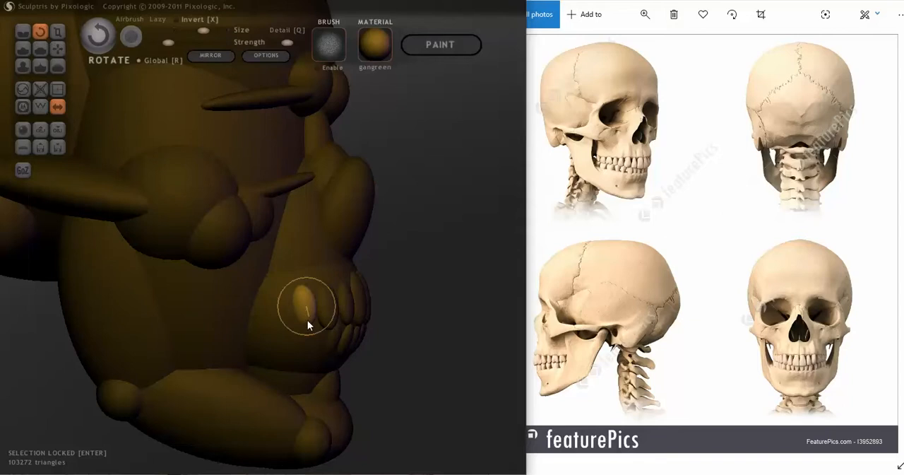
left_click_drag(308, 320, 289, 337)
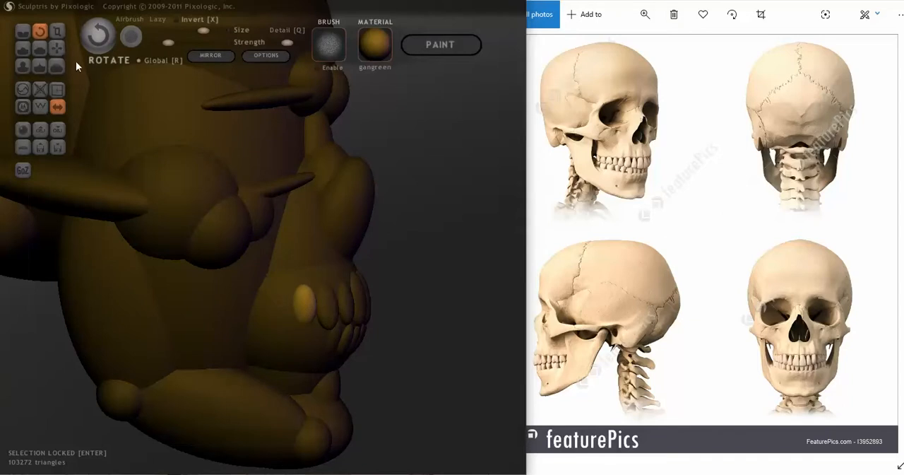
Adjust the position of the outer teeth so they sit in the gum directly behind the adjacent upper teeth.
left_click(57, 47)
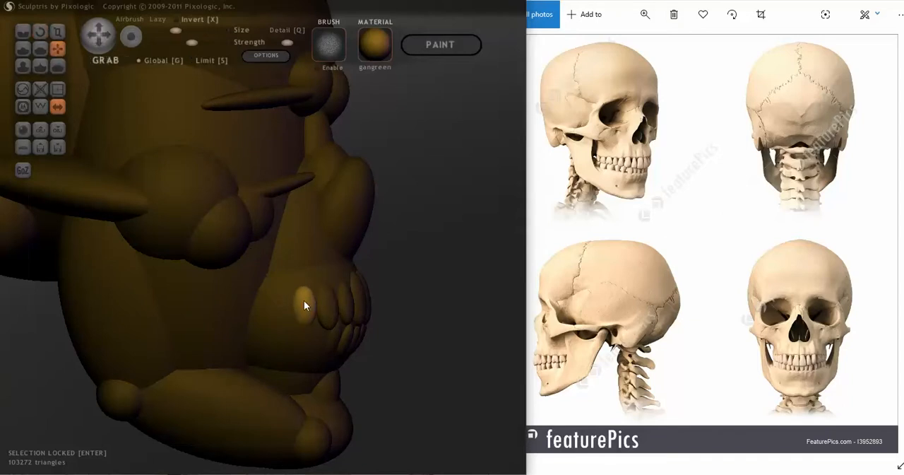
mouse_move(303, 300)
right_mouse_down()
mouse_move(269, 323)
mouse_move(243, 321)
right_mouse_up()
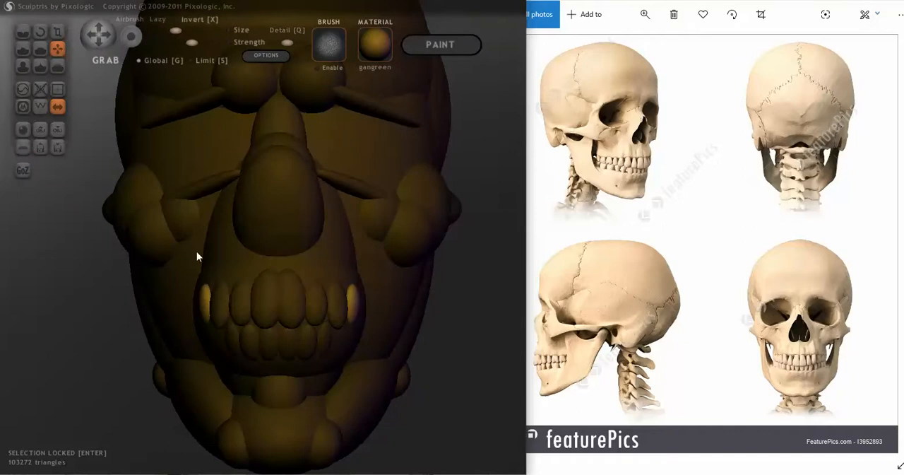
left_click(57, 32)
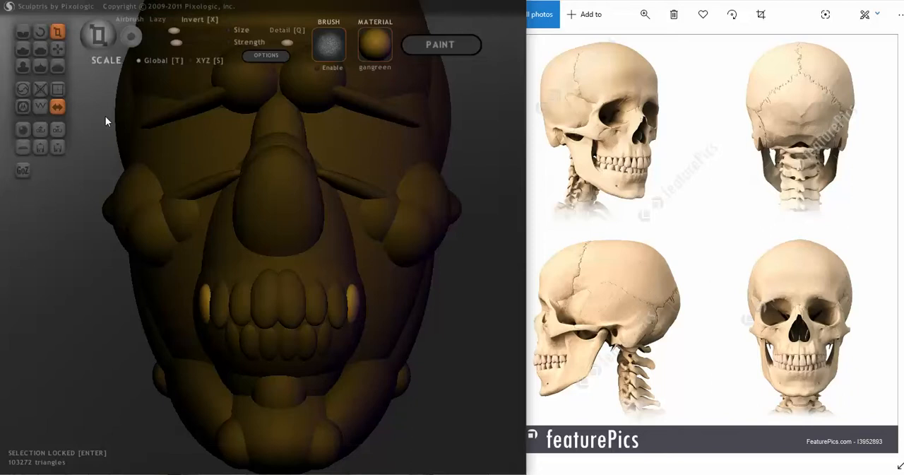
left_click(57, 48)
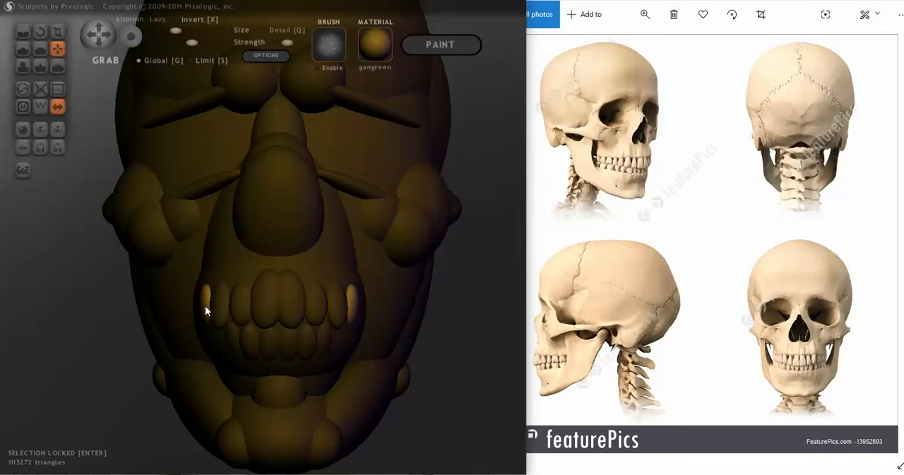
mouse_move(205, 305)
right_mouse_down()
mouse_move(256, 306)
mouse_move(229, 310)
right_mouse_up()
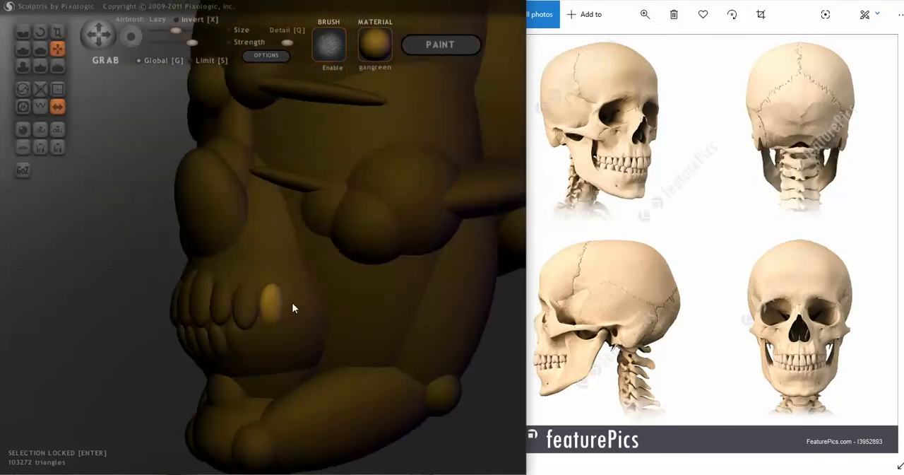
mouse_move(295, 307)
right_mouse_down()
mouse_move(306, 311)
mouse_move(257, 313)
right_mouse_up()
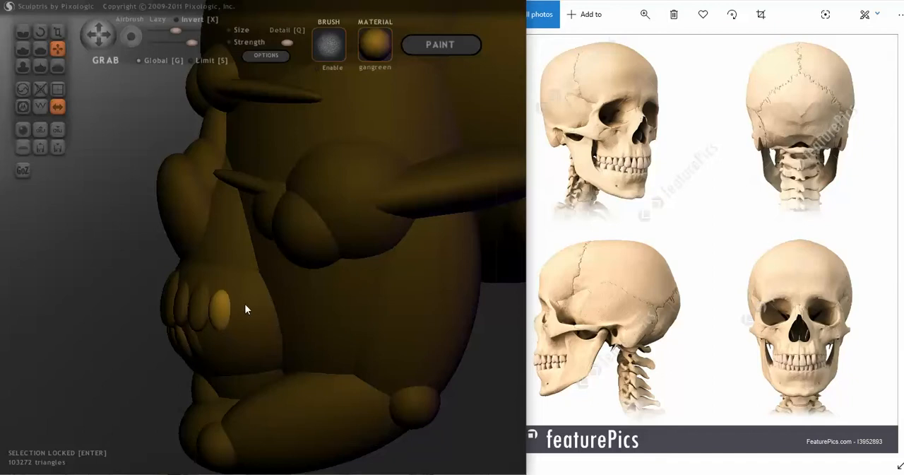
Add a further mirrored pair of spheres behind the last upper teeth and shape them into flattened tooth ellipsoids.
key("space")
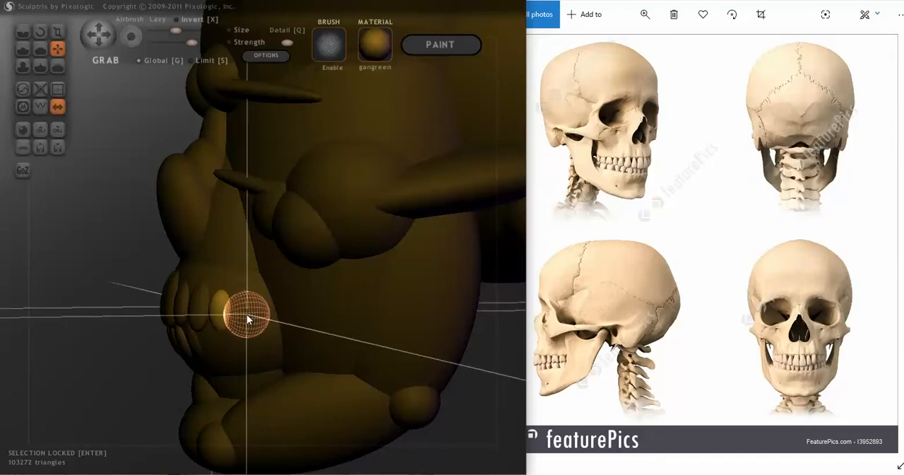
left_click(247, 314)
mouse_move(244, 318)
right_mouse_down()
mouse_move(259, 246)
mouse_move(235, 181)
right_mouse_up()
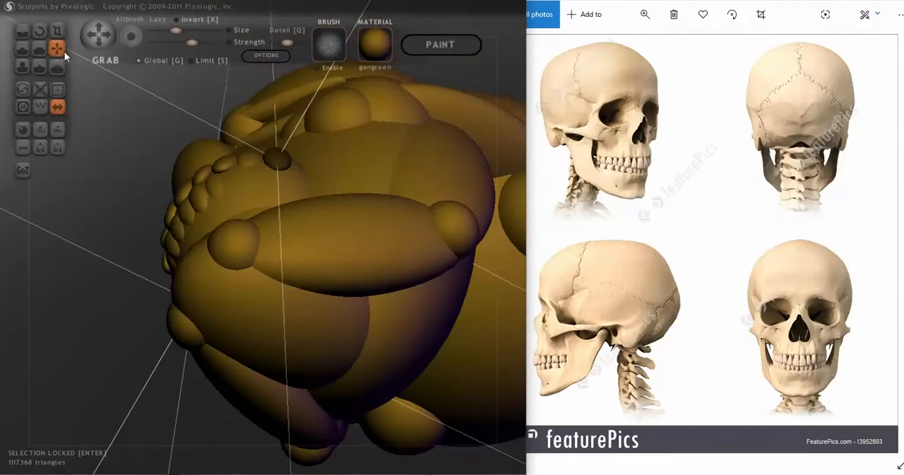
right_click_drag(280, 161, 283, 160)
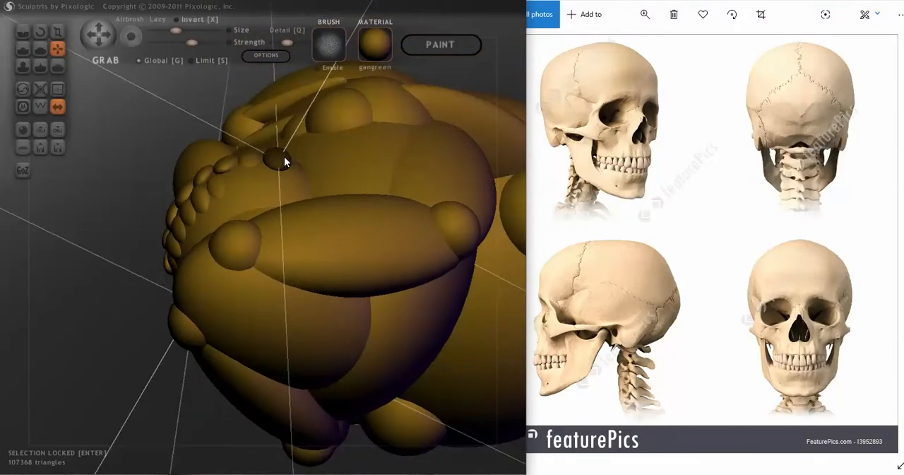
mouse_move(284, 156)
right_mouse_down()
mouse_move(254, 188)
mouse_move(311, 286)
right_mouse_up()
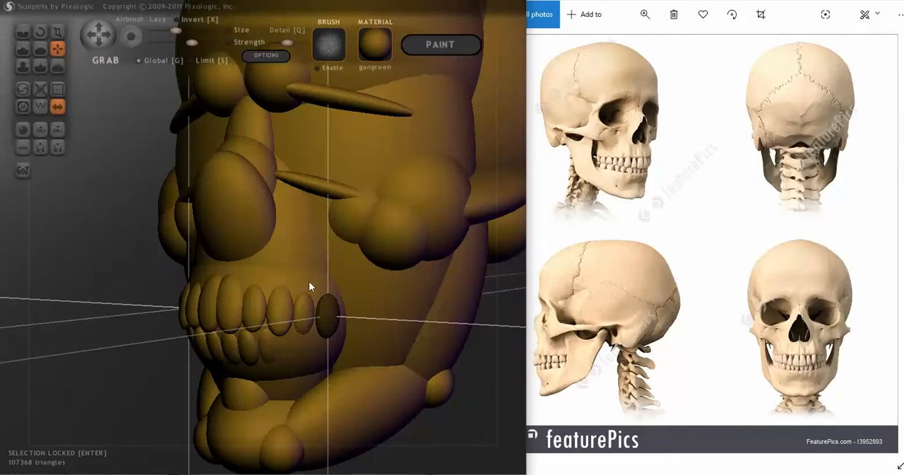
Move the newest pair of teeth against the last upper teeth and into the surface of the jaw.
mouse_move(375, 322)
right_mouse_down()
mouse_move(397, 335)
mouse_move(339, 306)
mouse_move(373, 339)
mouse_move(353, 323)
mouse_move(426, 323)
mouse_move(255, 323)
right_mouse_up()
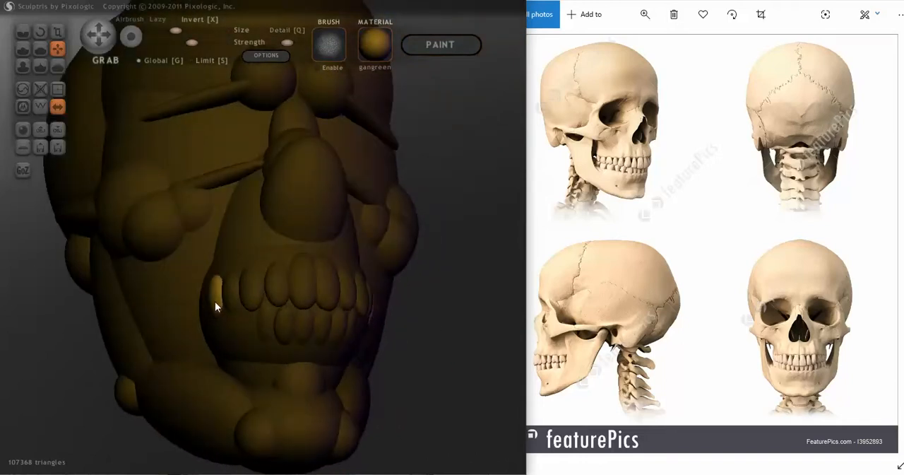
mouse_move(214, 303)
right_mouse_down()
mouse_move(244, 317)
mouse_move(292, 303)
mouse_move(309, 314)
mouse_move(172, 335)
right_mouse_up()
scroll(232, 332, "up", 2)
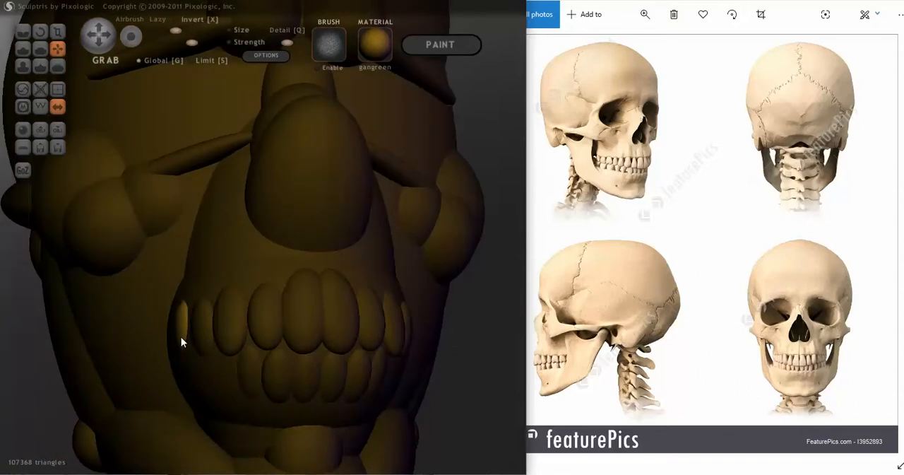
mouse_move(179, 336)
right_mouse_down()
mouse_move(292, 347)
mouse_move(300, 359)
right_mouse_up()
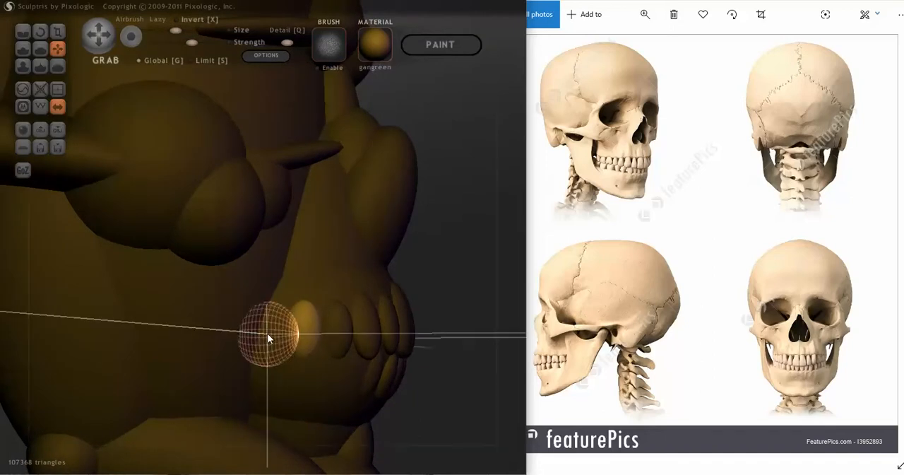
Place one more mirrored pair of tooth ellipsoids behind the last upper teeth and fit it against the jaw surface.
mouse_move(269, 332)
right_mouse_down()
mouse_move(278, 349)
mouse_move(228, 204)
mouse_move(192, 180)
mouse_move(283, 353)
right_mouse_up()
key("ctrl+i")
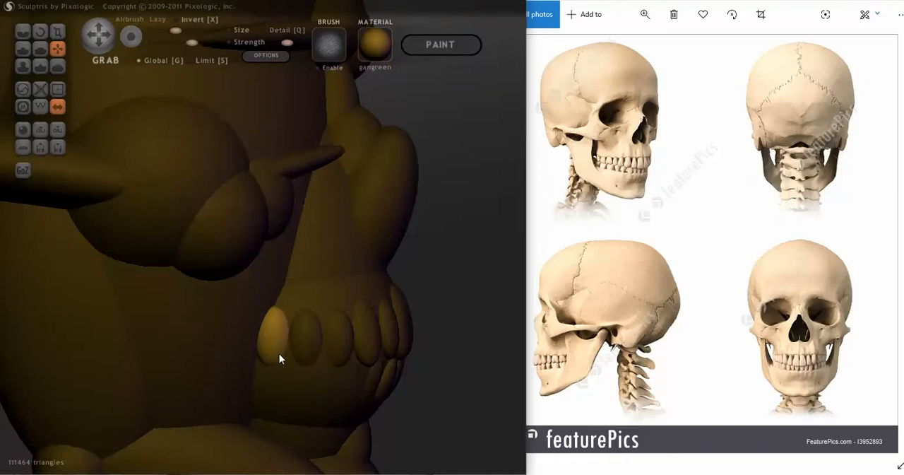
right_click_drag(279, 358, 296, 357)
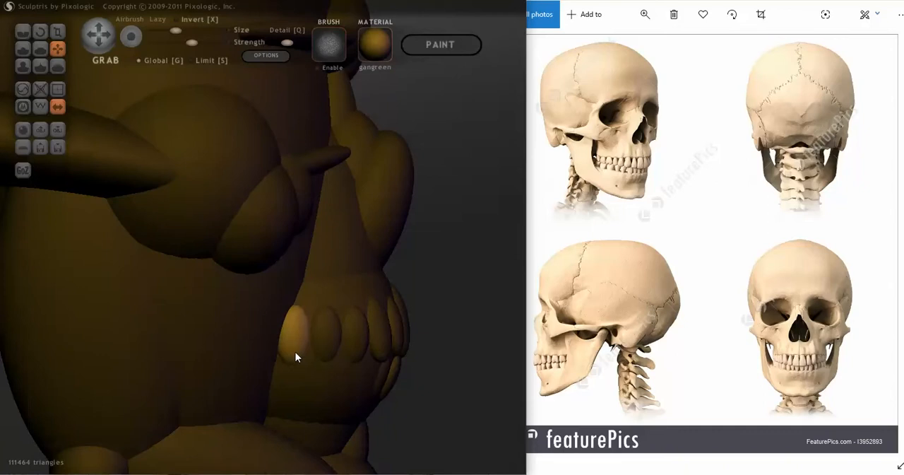
mouse_move(291, 351)
right_mouse_down()
mouse_move(180, 352)
mouse_move(228, 343)
mouse_move(308, 367)
mouse_move(268, 359)
mouse_move(308, 352)
right_mouse_up()
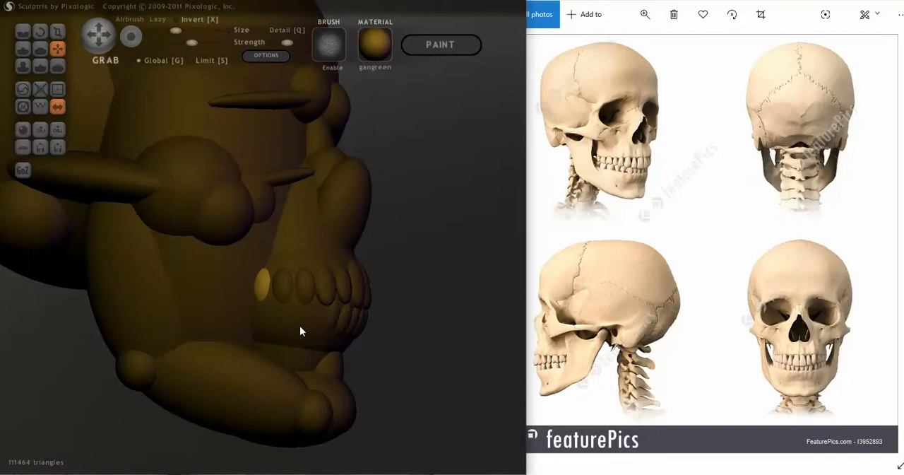
Duplicate the three rearmost upper teeth on each side and place the copies directly below them in the lower row.
mouse_move(301, 286)
right_mouse_down()
mouse_move(307, 331)
mouse_move(242, 318)
mouse_move(244, 310)
right_mouse_up()
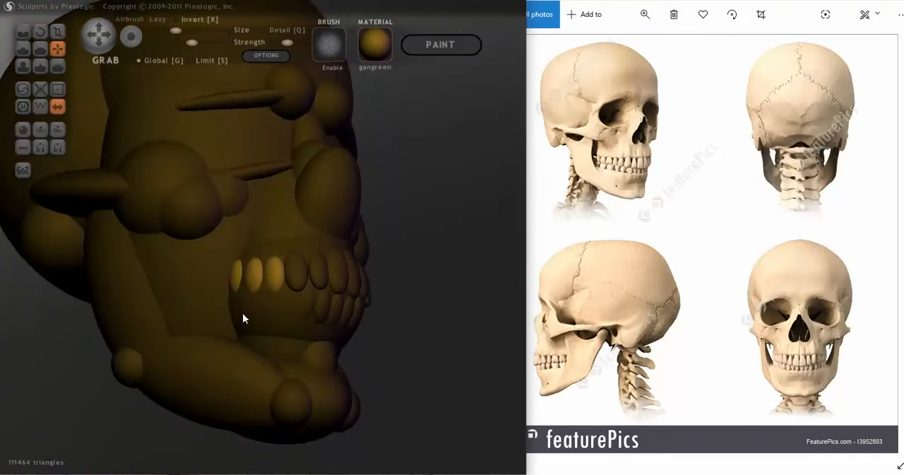
left_click_drag(258, 313, 283, 344)
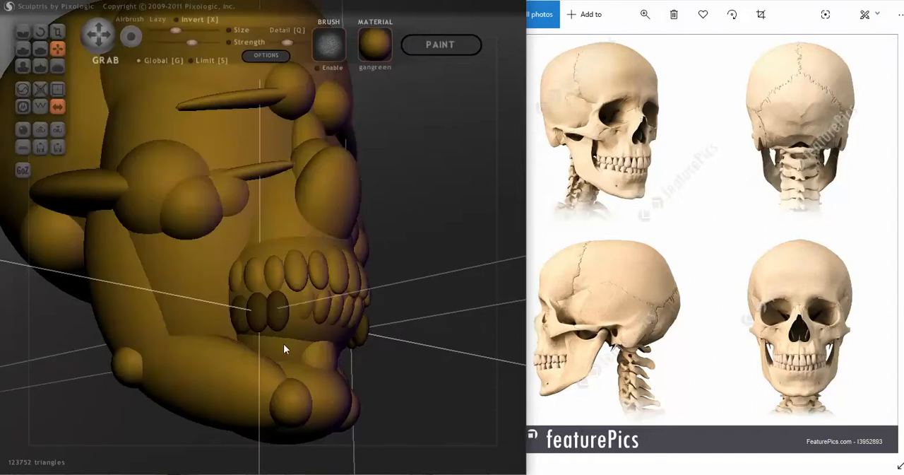
mouse_move(283, 344)
right_mouse_down()
mouse_move(234, 341)
mouse_move(210, 323)
mouse_move(255, 328)
mouse_move(195, 344)
mouse_move(205, 333)
right_mouse_up()
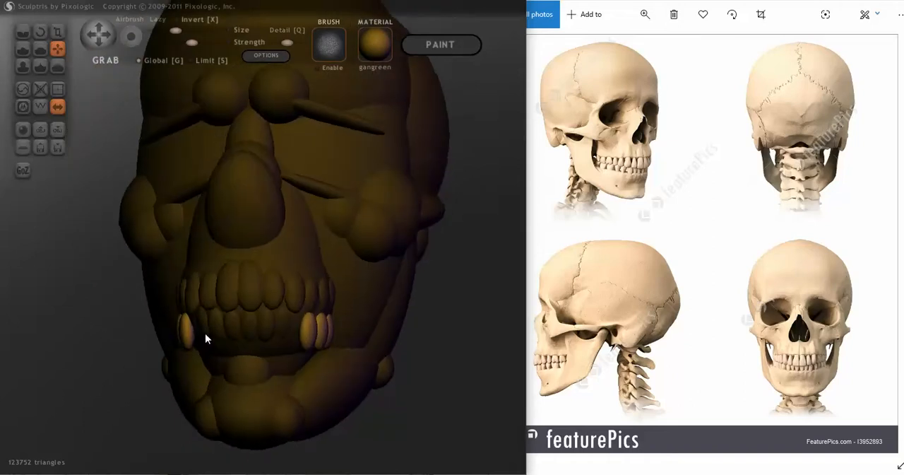
Tilt the copied lower teeth inward at their lower ends and move them against the lower gum.
left_click(41, 33)
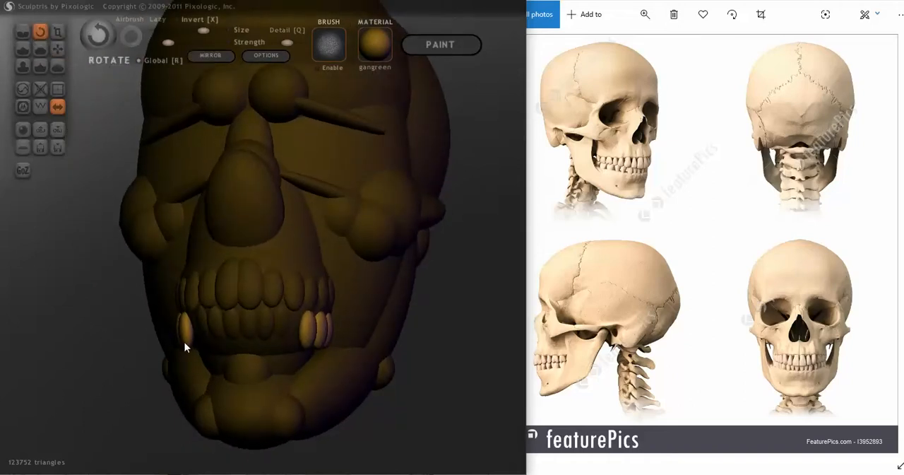
mouse_move(184, 341)
left_mouse_down()
mouse_move(200, 355)
mouse_move(227, 356)
left_mouse_up()
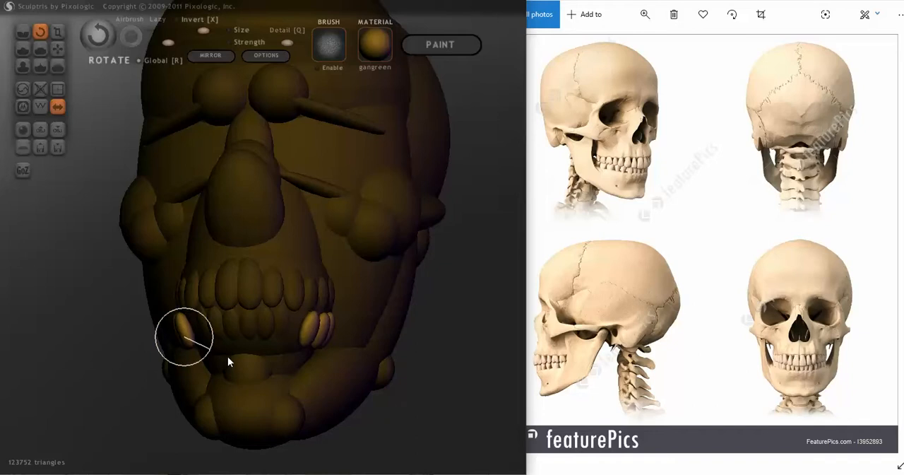
mouse_move(228, 356)
right_mouse_down()
mouse_move(330, 346)
mouse_move(266, 334)
right_mouse_up()
scroll(198, 302, "up", 5)
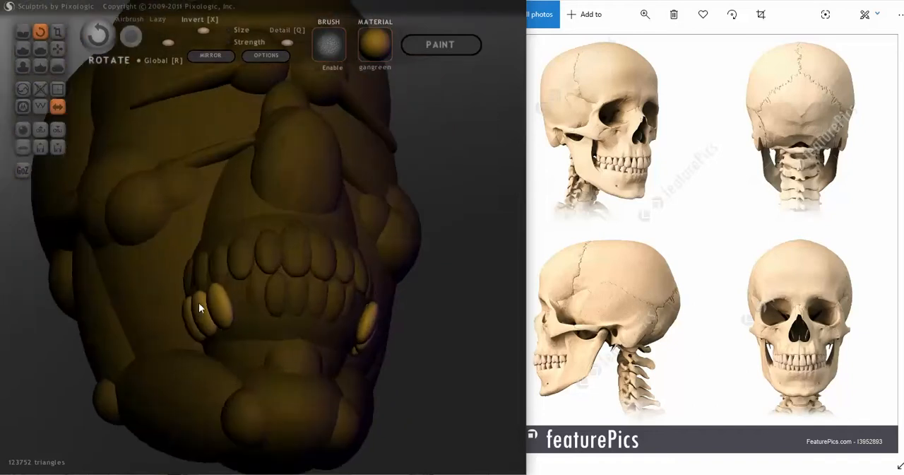
left_click(58, 49)
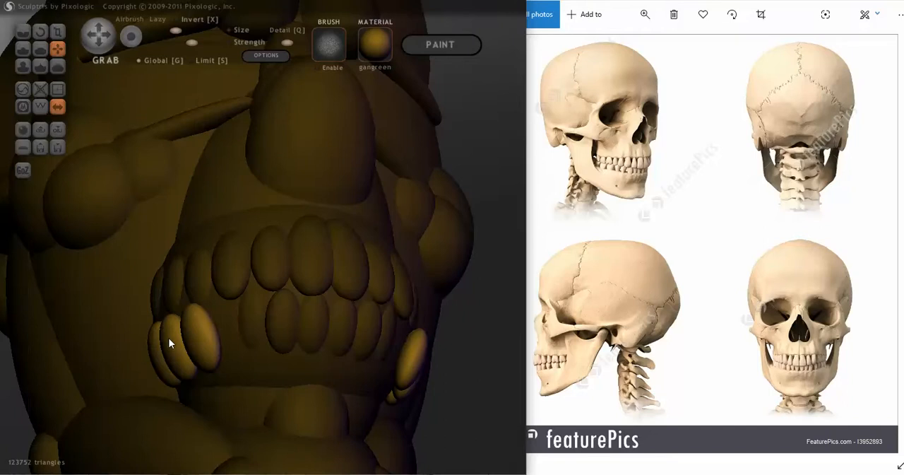
left_click_drag(169, 339, 187, 333)
mouse_move(197, 332)
right_mouse_down()
mouse_move(318, 353)
mouse_move(245, 354)
mouse_move(263, 364)
mouse_move(247, 359)
mouse_move(257, 346)
mouse_move(247, 320)
mouse_move(242, 329)
right_mouse_up()
Rotate the rear lower teeth from the side and from below so they follow the curve of the jaw.
left_click(41, 32)
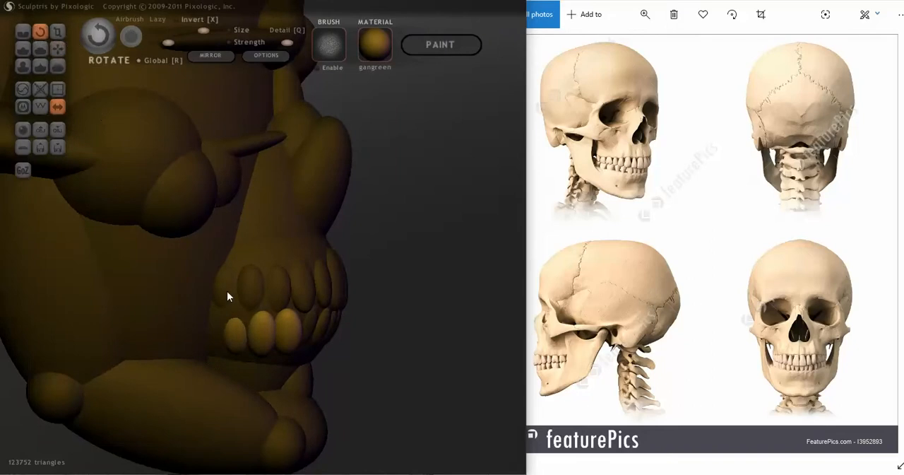
left_click_drag(260, 339, 231, 347)
mouse_move(230, 347)
right_mouse_down()
mouse_move(170, 261)
mouse_move(130, 242)
mouse_move(122, 253)
right_mouse_up()
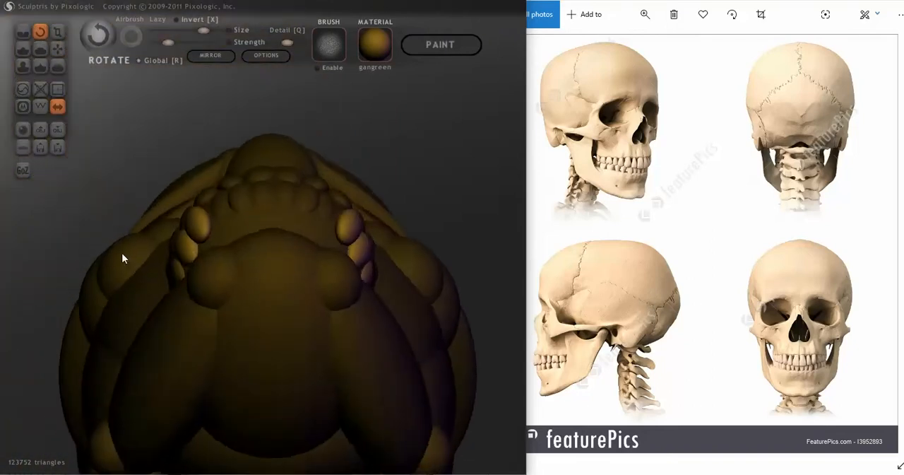
mouse_move(215, 267)
right_mouse_down()
mouse_move(191, 244)
mouse_move(208, 242)
mouse_move(204, 254)
mouse_move(179, 255)
right_mouse_up()
left_click_drag(182, 245, 157, 266)
mouse_move(157, 266)
right_mouse_down()
mouse_move(172, 332)
mouse_move(249, 375)
right_mouse_up()
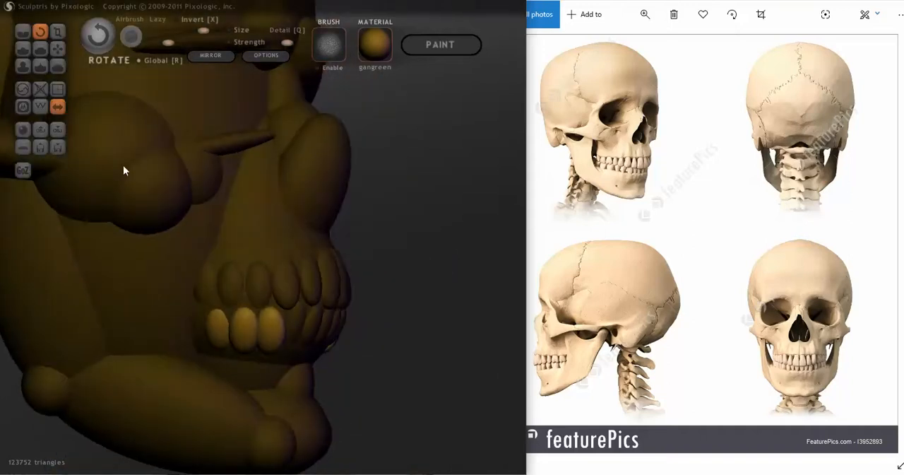
Lock the selection of the rear lower teeth and push them inward so they sink into the lower gum.
left_click(58, 48)
right_click_drag(85, 82, 267, 280)
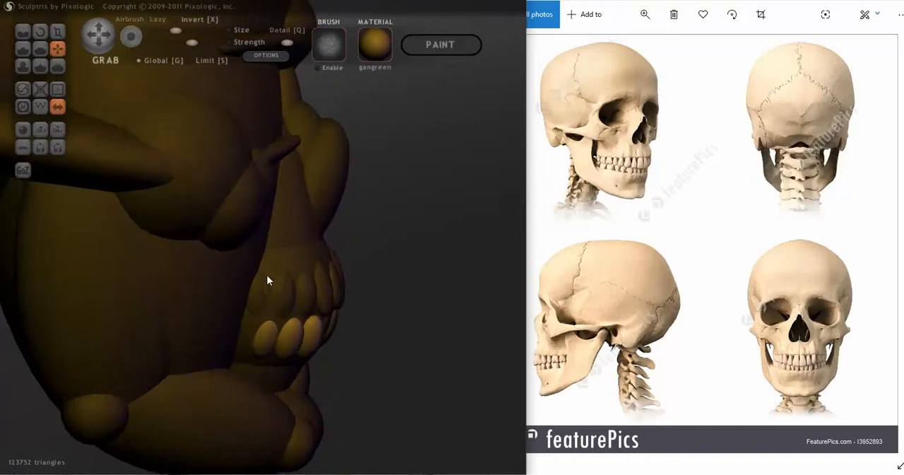
mouse_move(282, 352)
left_mouse_down()
mouse_move(273, 342)
mouse_move(280, 350)
left_mouse_up()
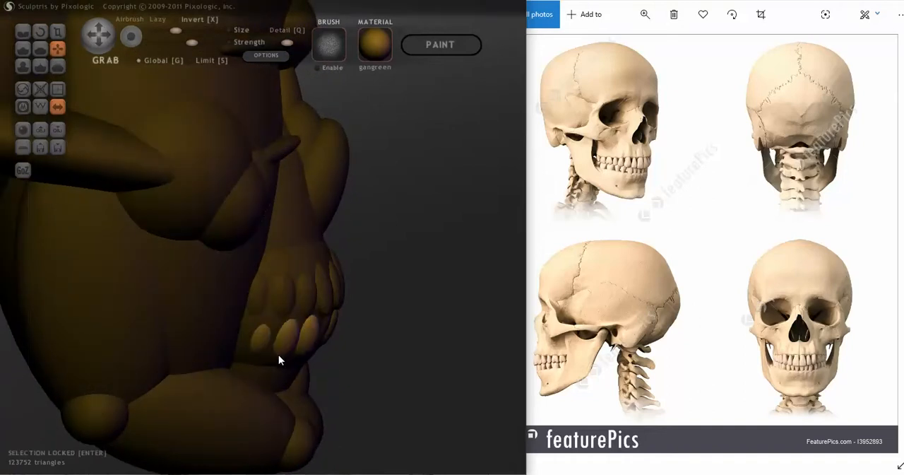
right_click_drag(278, 355, 102, 291)
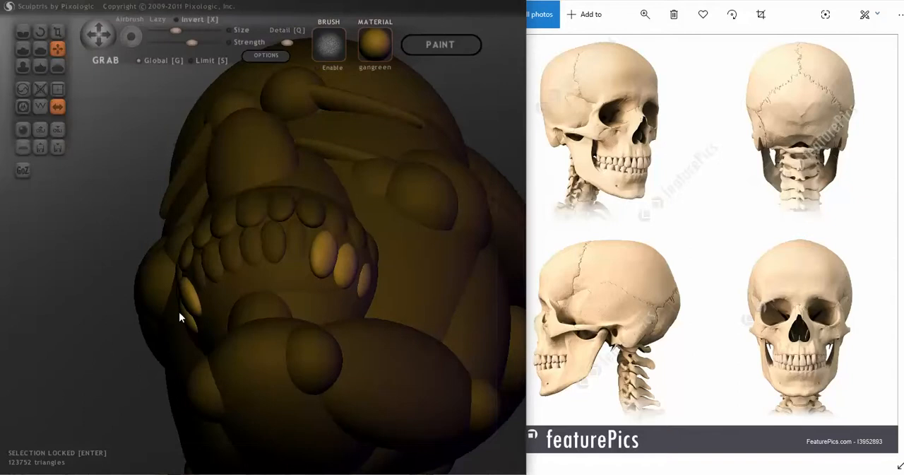
right_click_drag(198, 319, 326, 329)
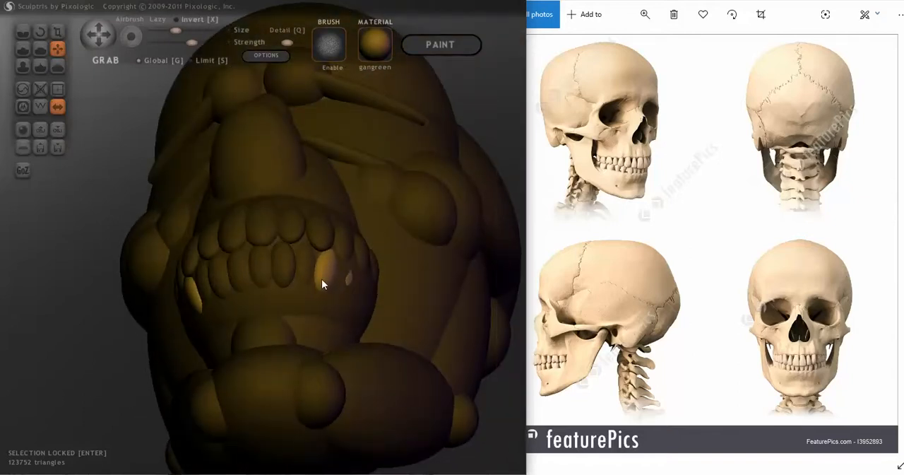
mouse_move(323, 283)
right_mouse_down()
mouse_move(338, 308)
mouse_move(326, 319)
mouse_move(311, 306)
mouse_move(248, 329)
mouse_move(375, 290)
mouse_move(357, 227)
right_mouse_up()
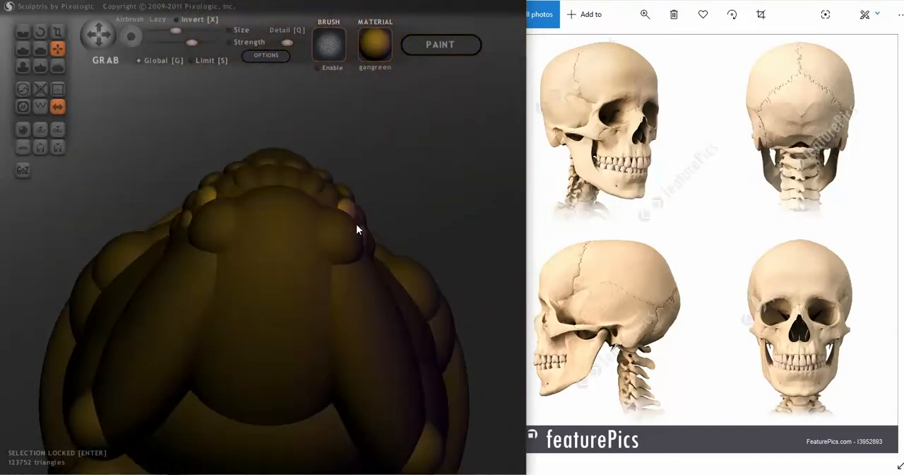
Turn the rear lower teeth to match the jaw's curve and scale them down slightly.
left_click(40, 32)
right_click_drag(96, 119, 93, 115)
left_click_drag(198, 206, 175, 228)
mouse_move(175, 228)
right_mouse_down()
mouse_move(210, 301)
mouse_move(282, 359)
right_mouse_up()
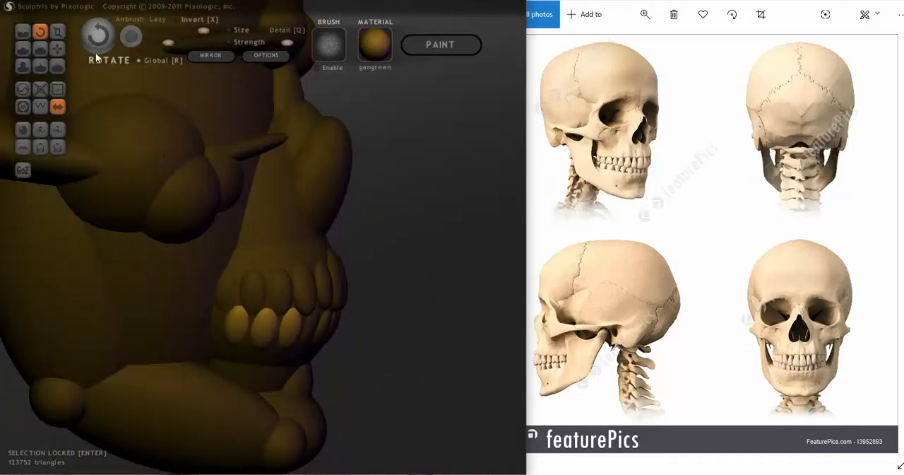
left_click(58, 33)
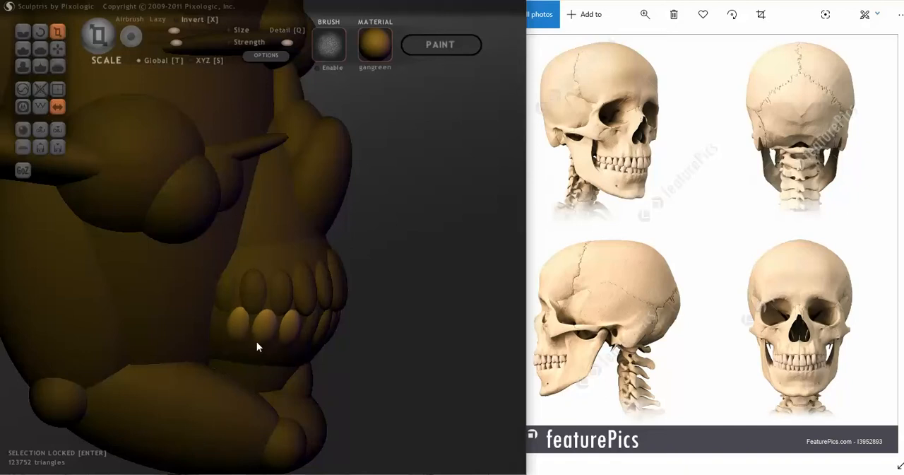
mouse_move(256, 343)
right_mouse_down()
mouse_move(175, 337)
mouse_move(150, 315)
right_mouse_up()
Adjust the position of the rear lower teeth so they line up with the lower row, and release the selection lock.
left_click(60, 50)
scroll(190, 313, "up", 3)
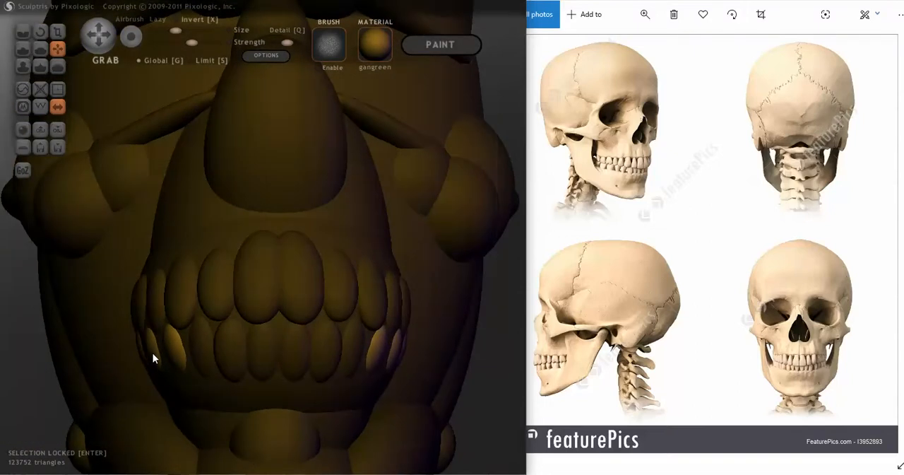
mouse_move(152, 354)
right_mouse_down()
mouse_move(268, 346)
mouse_move(259, 360)
right_mouse_up()
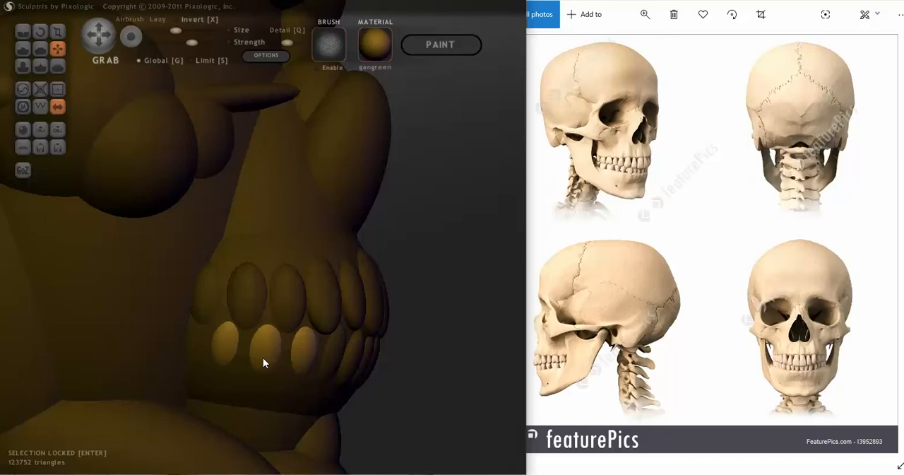
mouse_move(263, 358)
right_mouse_down()
mouse_move(270, 379)
mouse_move(172, 395)
mouse_move(164, 378)
right_mouse_up()
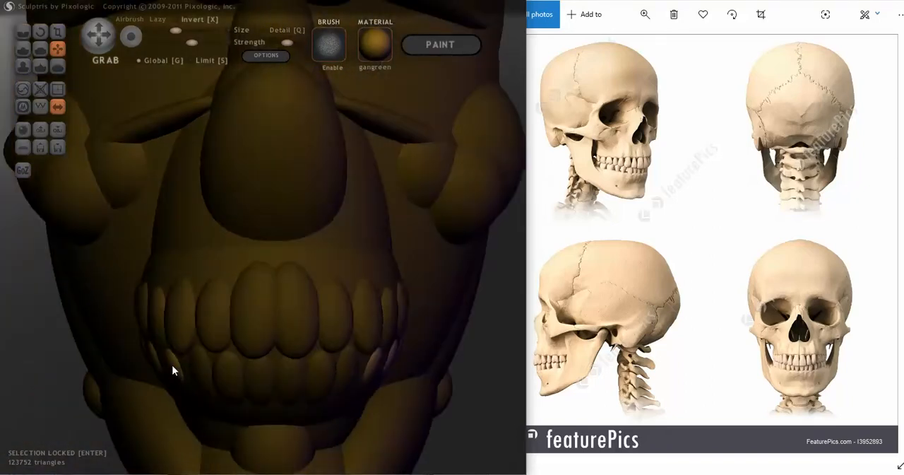
left_click_drag(172, 366, 172, 366)
left_click_drag(171, 367, 170, 366)
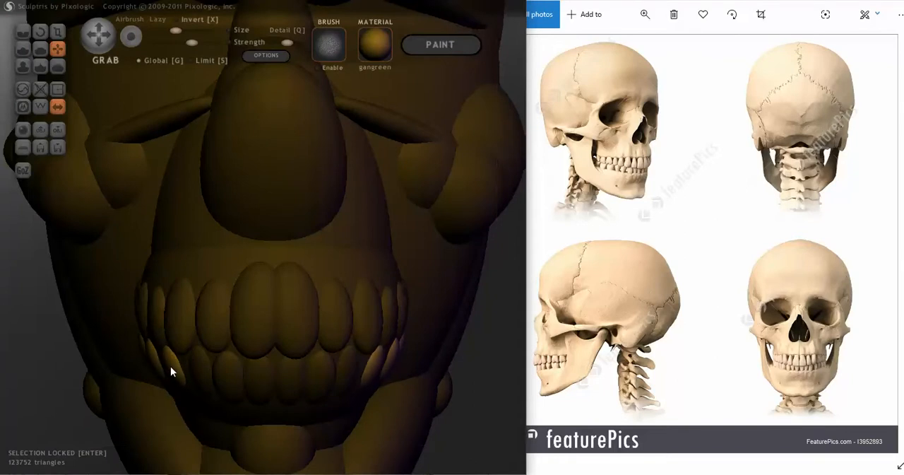
mouse_move(171, 365)
right_mouse_down()
mouse_move(446, 359)
mouse_move(351, 364)
mouse_move(396, 349)
mouse_move(455, 348)
mouse_move(423, 353)
mouse_move(438, 337)
mouse_move(341, 348)
mouse_move(385, 321)
mouse_move(391, 278)
mouse_move(418, 346)
mouse_move(472, 339)
mouse_move(397, 349)
mouse_move(313, 339)
mouse_move(412, 326)
right_mouse_up()
key("Return")
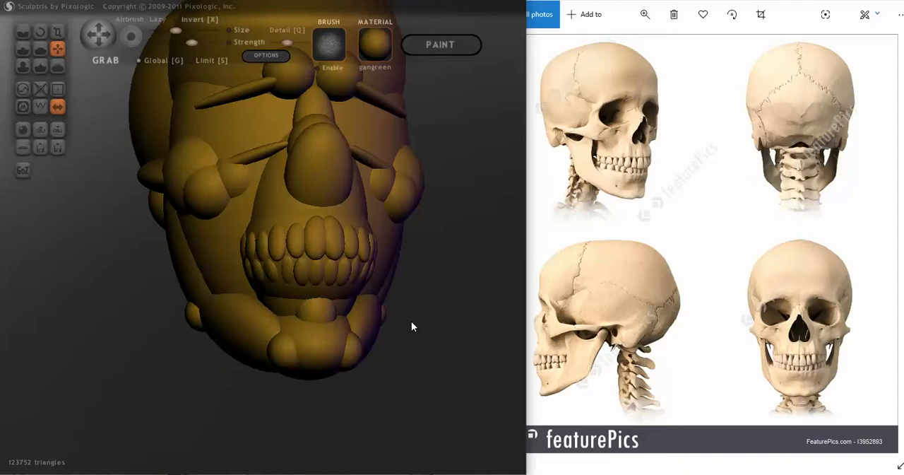
Add a sphere on the face's centre line and scale it down to a small ball in front of the nose.
mouse_move(413, 326)
right_mouse_down()
mouse_move(327, 346)
mouse_move(415, 346)
mouse_move(400, 346)
right_mouse_up()
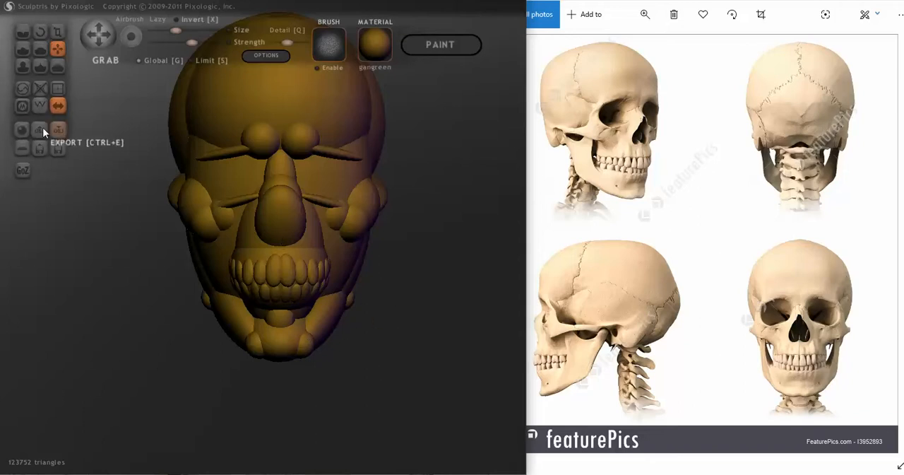
left_click(22, 130)
left_click(263, 256)
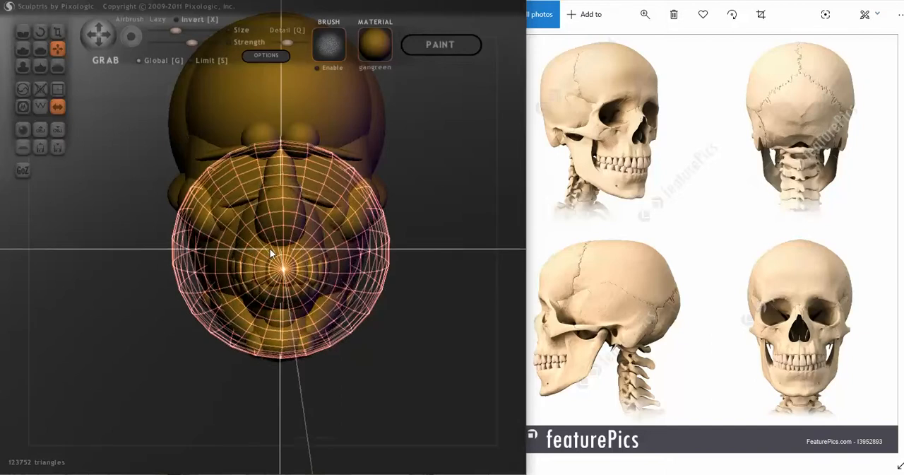
left_click_drag(394, 305, 377, 295)
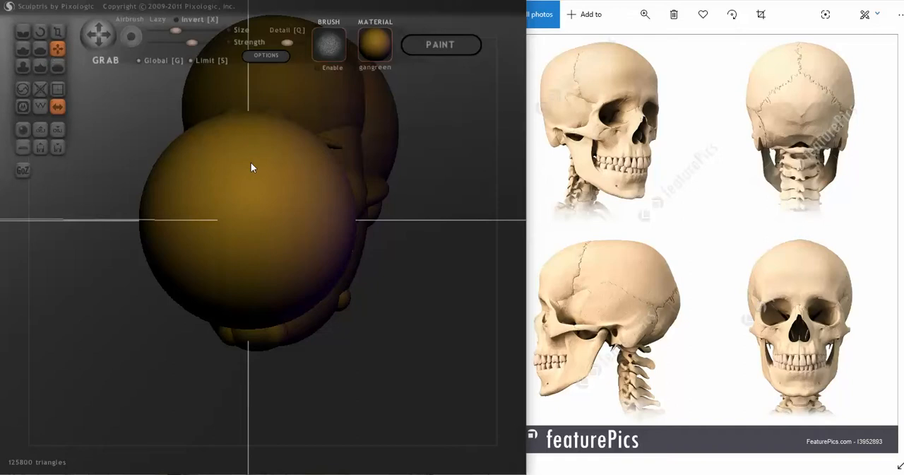
left_click_drag(251, 167, 169, 148)
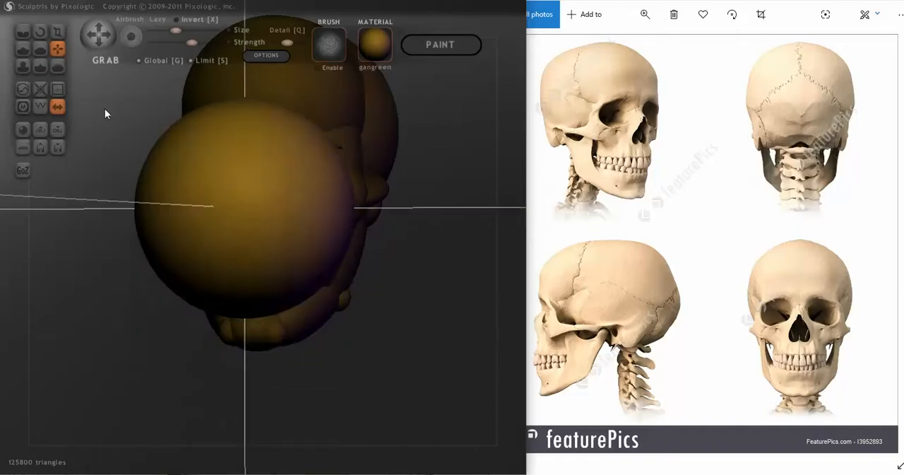
left_click(59, 33)
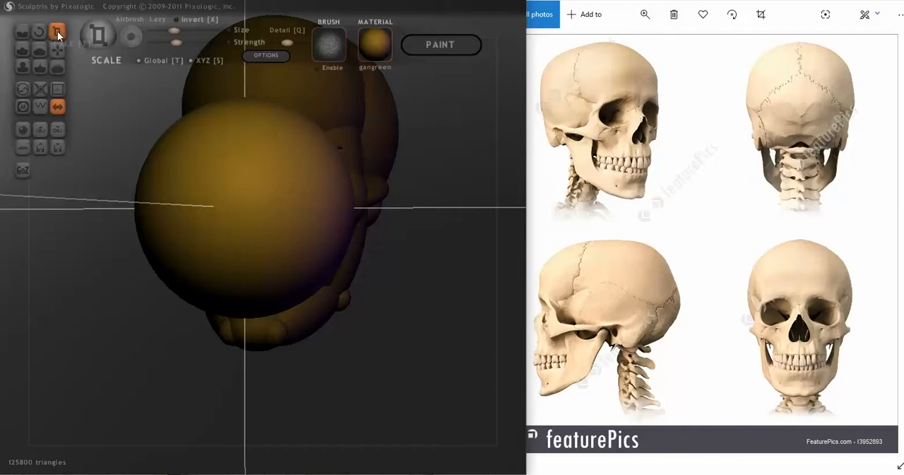
left_click_drag(262, 169, 122, 333)
left_click_drag(248, 200, 135, 235)
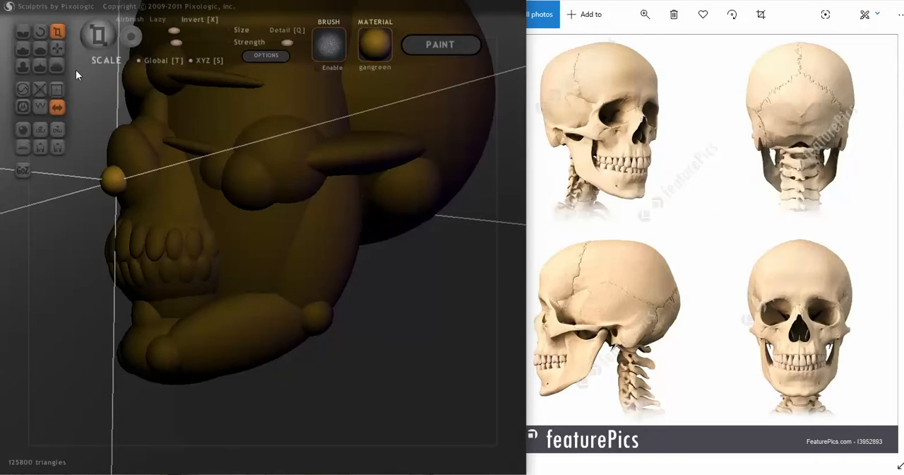
Move the small ball to the base of the nose above the front teeth and scale it into a narrow nasal spine.
left_click(58, 48)
mouse_move(119, 177)
left_mouse_down()
mouse_move(129, 199)
mouse_move(188, 197)
mouse_move(308, 216)
left_mouse_up()
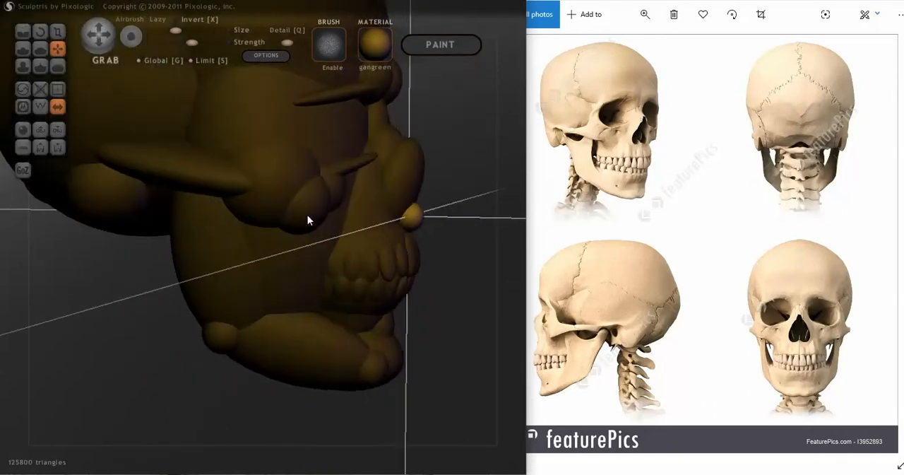
mouse_move(419, 221)
left_mouse_down()
mouse_move(302, 231)
mouse_move(280, 204)
left_mouse_up()
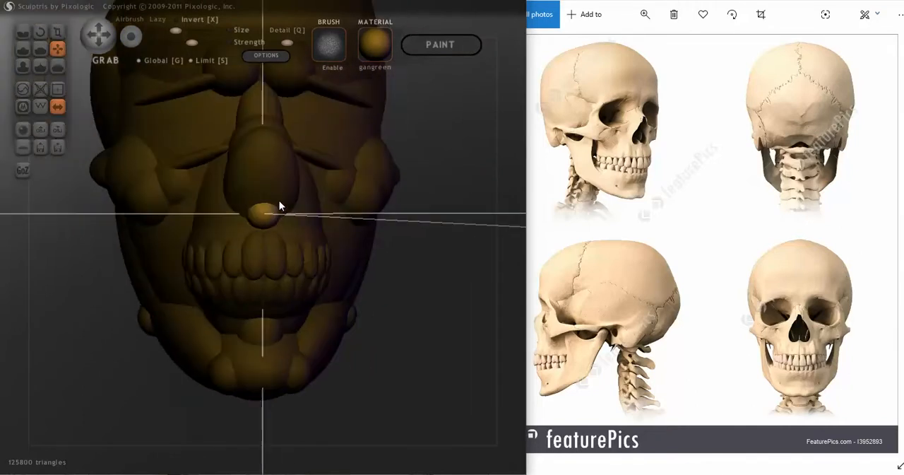
left_click(57, 32)
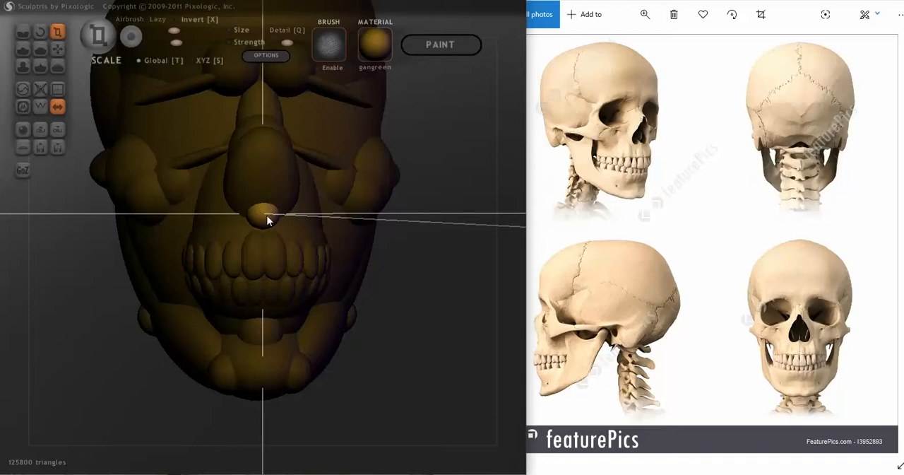
left_click_drag(267, 220, 259, 170)
mouse_move(256, 232)
right_mouse_down()
mouse_move(260, 204)
mouse_move(288, 213)
right_mouse_up()
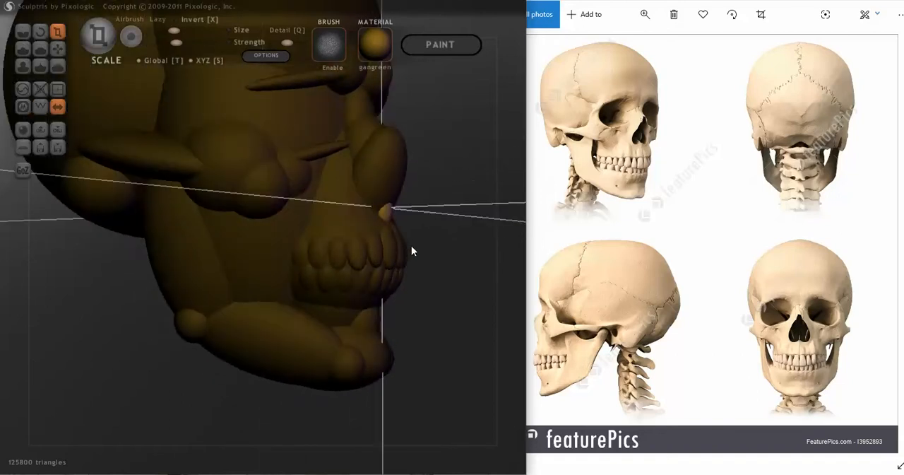
Rotate the nasal spine to tilt it along the face profile and reposition it against the base of the nose.
right_click_drag(412, 251, 437, 244)
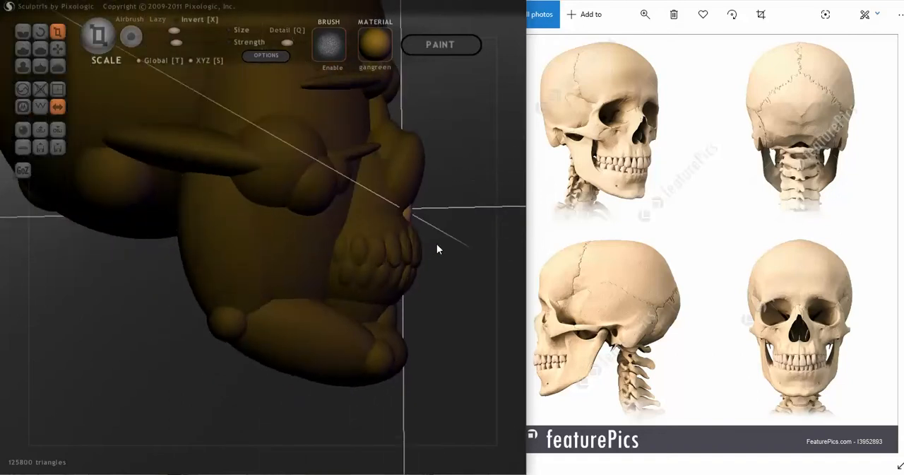
left_click(40, 32)
left_click_drag(393, 225, 410, 225)
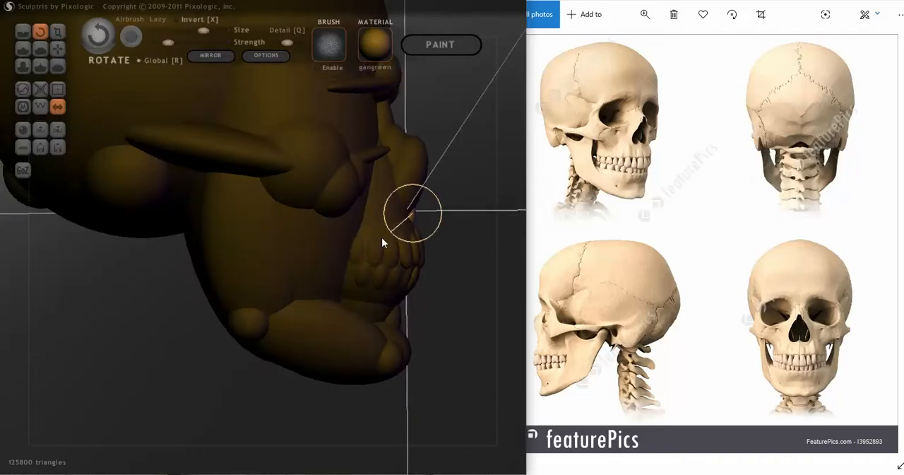
left_click(58, 48)
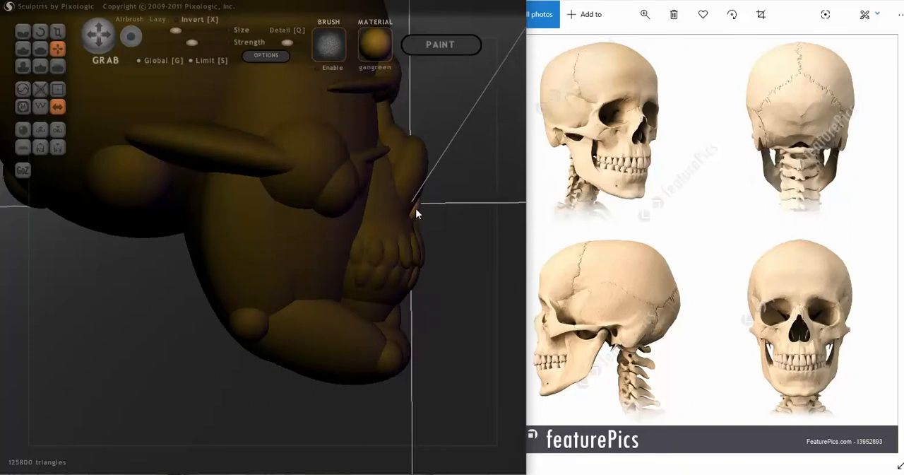
mouse_move(415, 219)
left_mouse_down()
mouse_move(295, 241)
mouse_move(349, 226)
mouse_move(346, 213)
left_mouse_up()
scroll(287, 243, "up", 2)
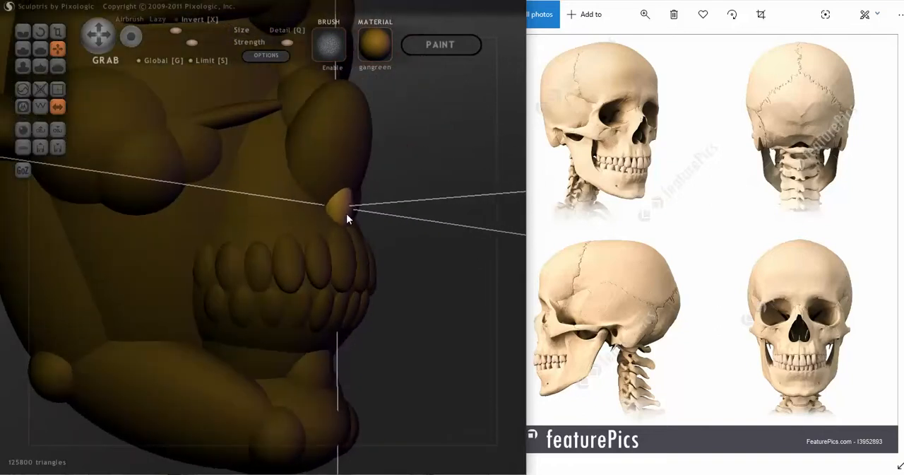
Scale down the nasal spine and pull it slightly forward so it protrudes below the nose.
right_click_drag(351, 233, 283, 246)
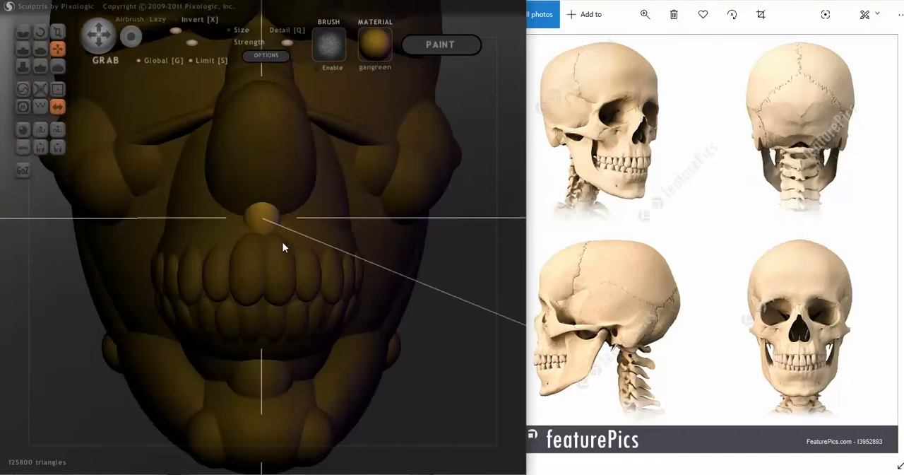
left_click(58, 31)
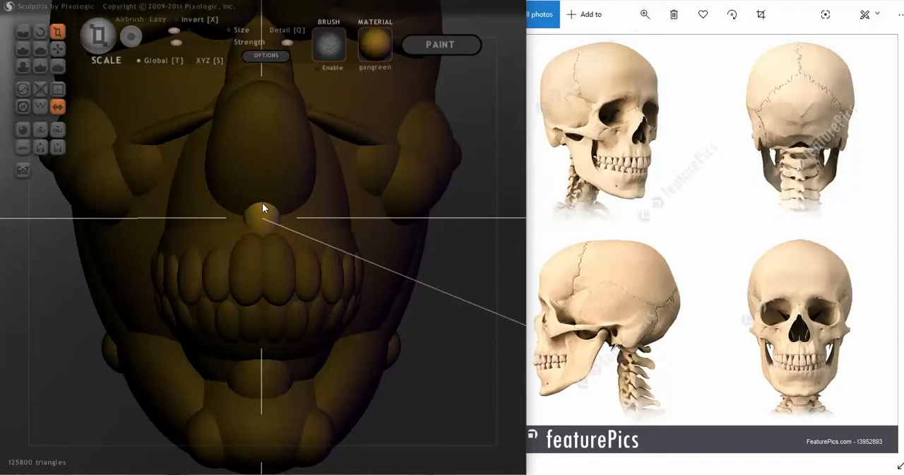
middle_click_drag(258, 197, 286, 214)
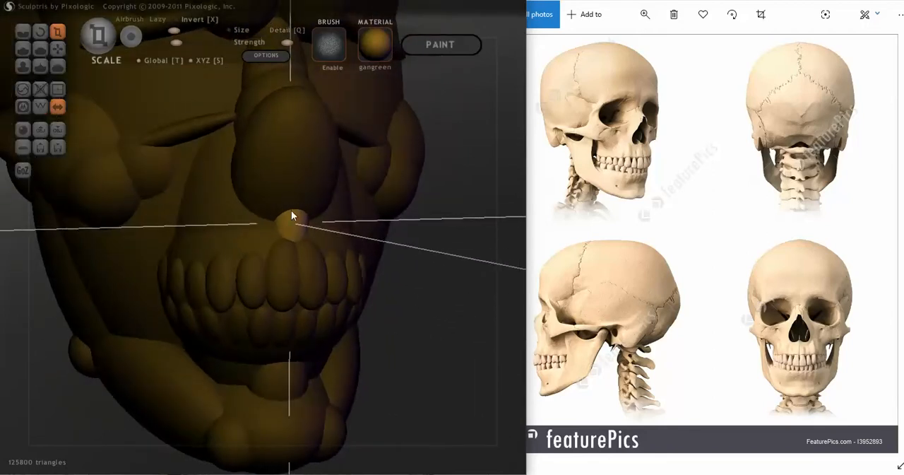
middle_click_drag(232, 253, 301, 219)
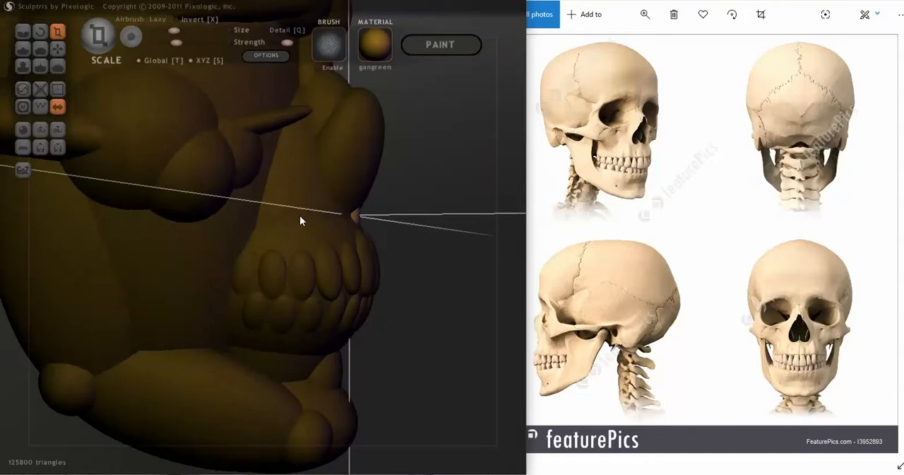
left_click(57, 48)
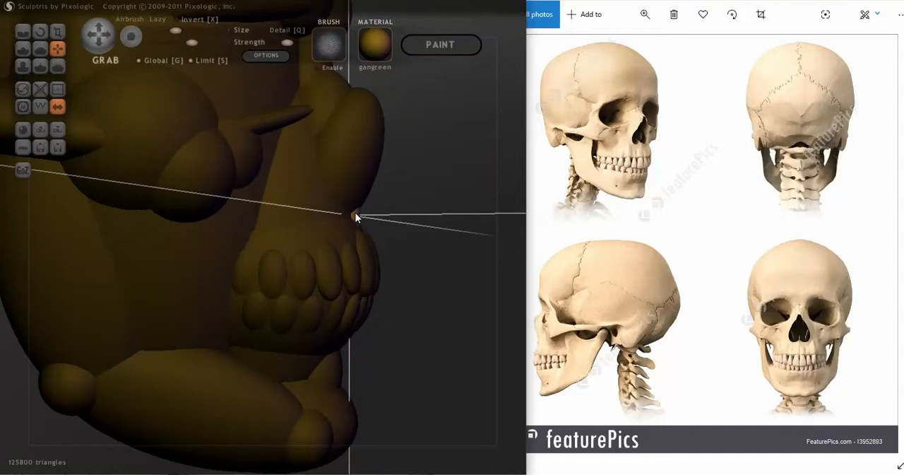
left_click_drag(356, 212, 359, 212)
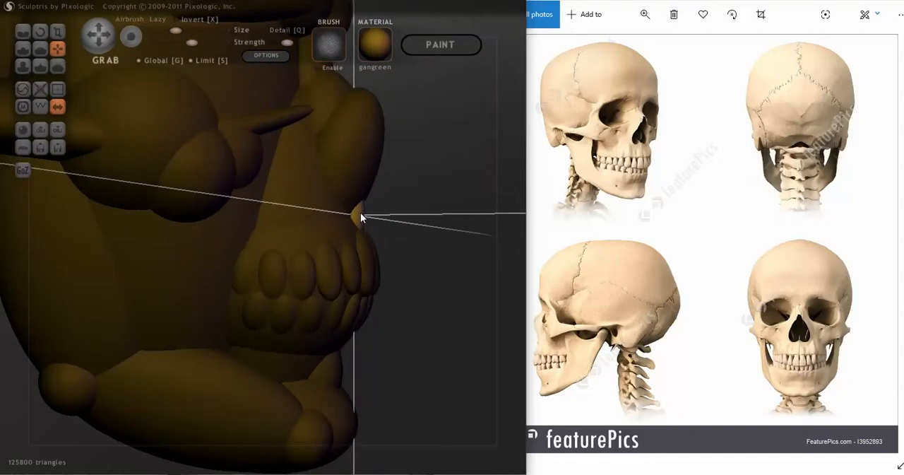
mouse_move(359, 238)
middle_mouse_down()
mouse_move(234, 255)
mouse_move(244, 244)
middle_mouse_up()
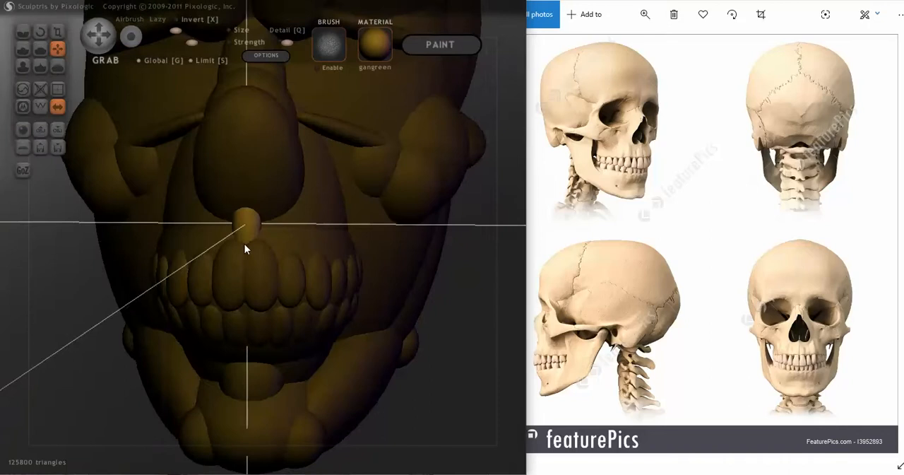
Rotate the nasal spine a little more in side view and nudge it into place above the front teeth.
scroll(300, 258, "down", 3)
middle_click_drag(328, 264, 402, 261)
scroll(399, 262, "up", 3)
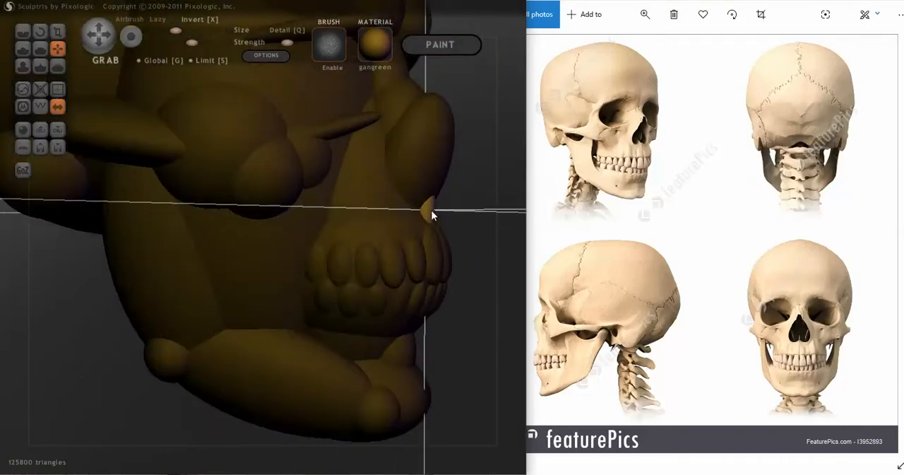
left_click(41, 32)
left_click_drag(288, 226, 328, 229)
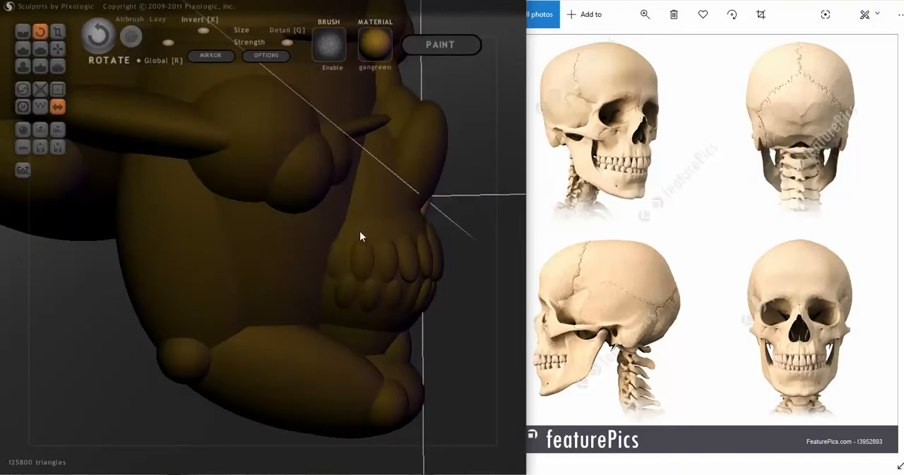
left_click(58, 46)
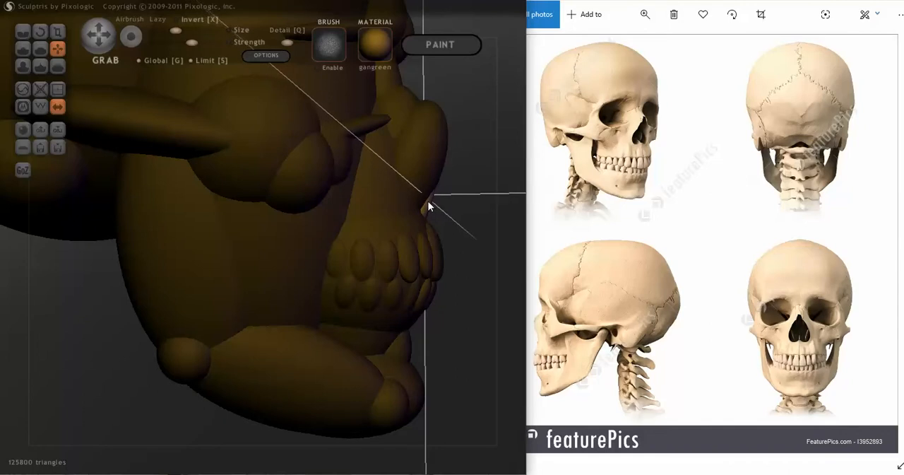
mouse_move(428, 200)
left_mouse_down()
mouse_move(356, 245)
mouse_move(319, 236)
mouse_move(390, 266)
mouse_move(440, 267)
mouse_move(278, 271)
mouse_move(416, 275)
left_mouse_up()
Copy the nose bridge shape into a mirrored pair of elongated ovals beside the bridge and lock the selection to the pair.
scroll(385, 272, "down", 3)
mouse_move(370, 295)
left_mouse_down()
mouse_move(407, 288)
mouse_move(337, 302)
mouse_move(383, 289)
left_mouse_up()
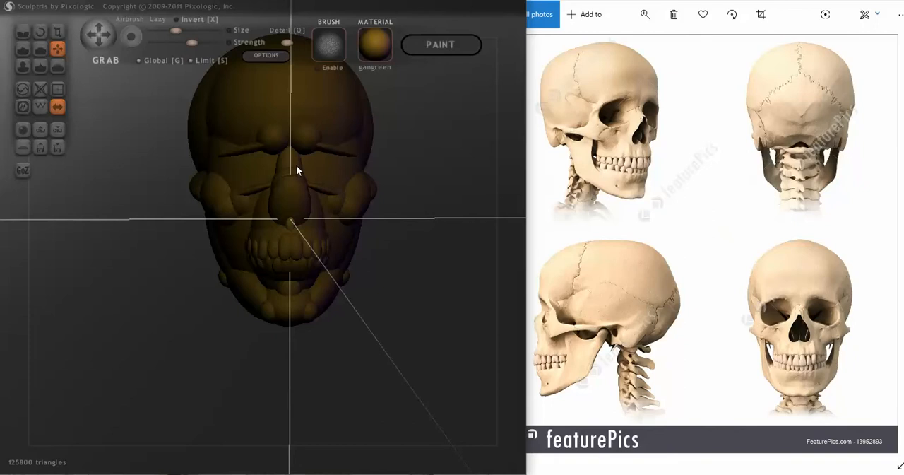
left_click_drag(392, 243, 387, 249)
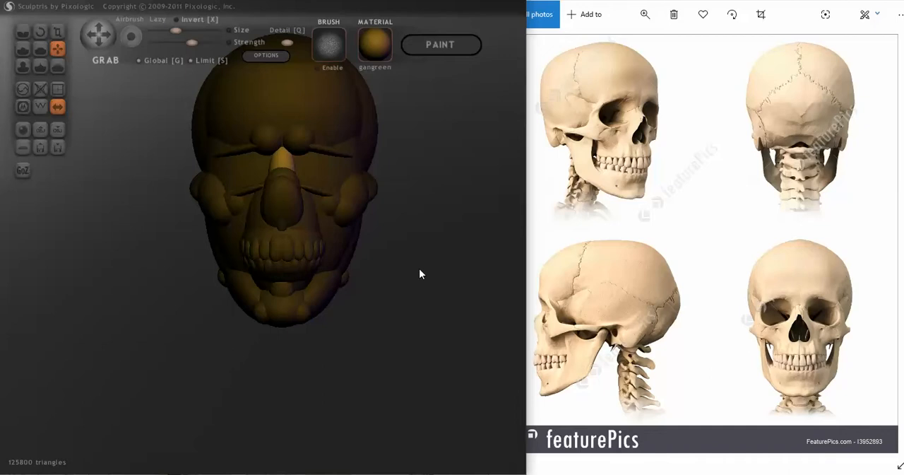
left_click_drag(315, 192, 311, 168)
left_click_drag(376, 231, 371, 232)
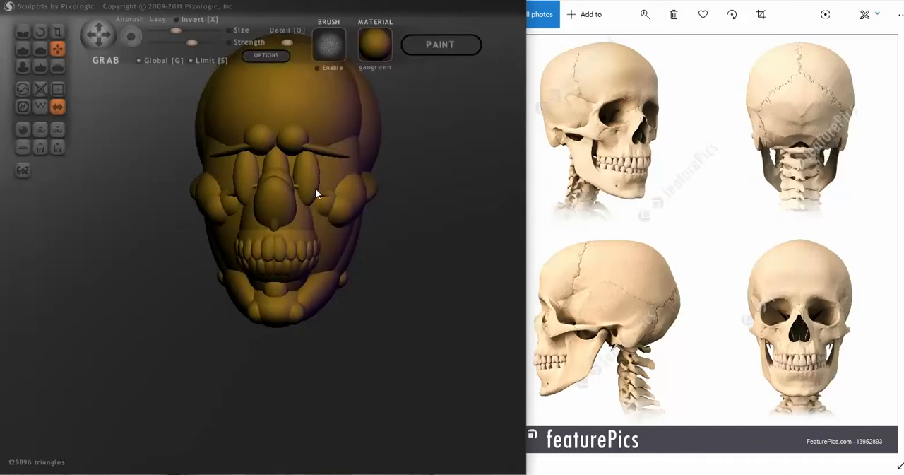
left_click(446, 247, "ctrl")
left_click_drag(307, 186, 306, 178, "ctrl+alt")
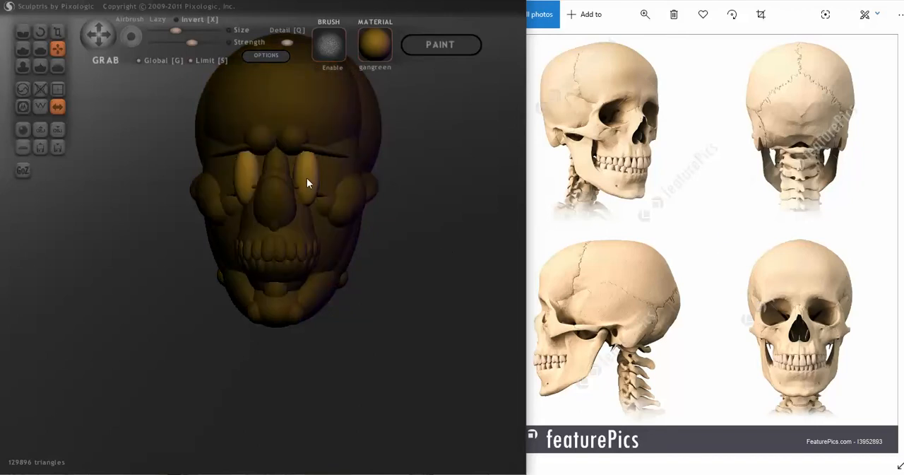
Scale down the mirrored ovals and move them inward and back against the sides of the nose bridge.
left_click(58, 32)
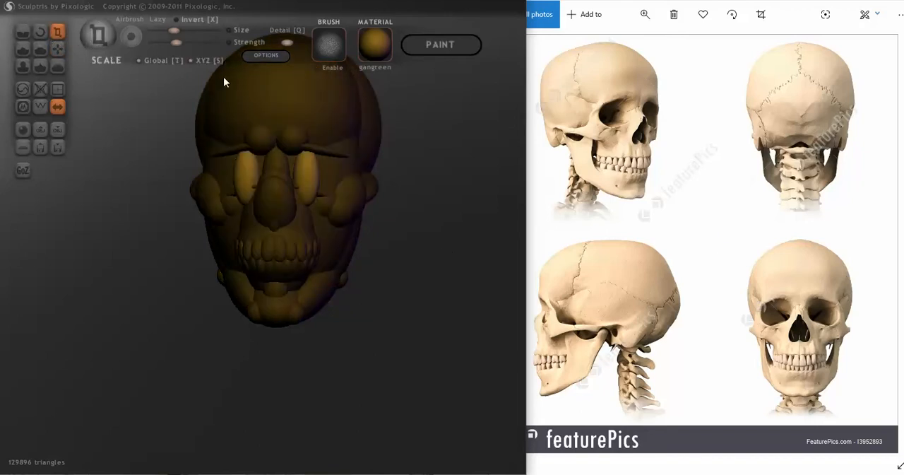
left_click_drag(308, 169, 218, 219)
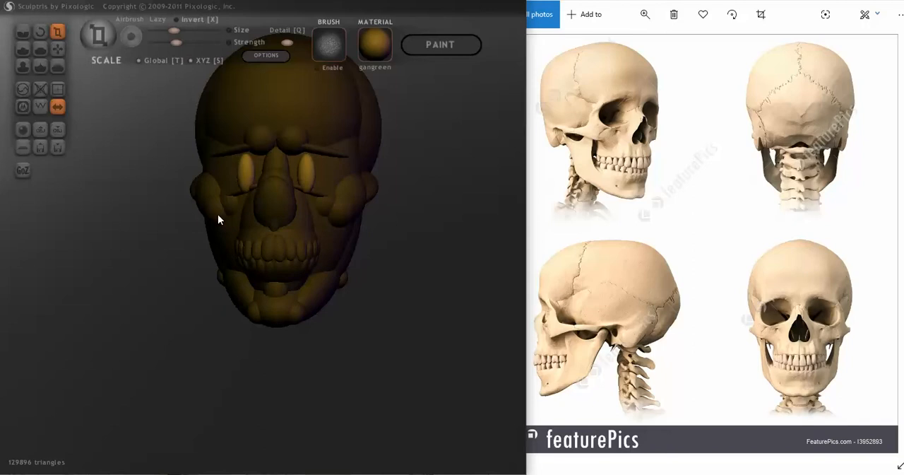
left_click(59, 48)
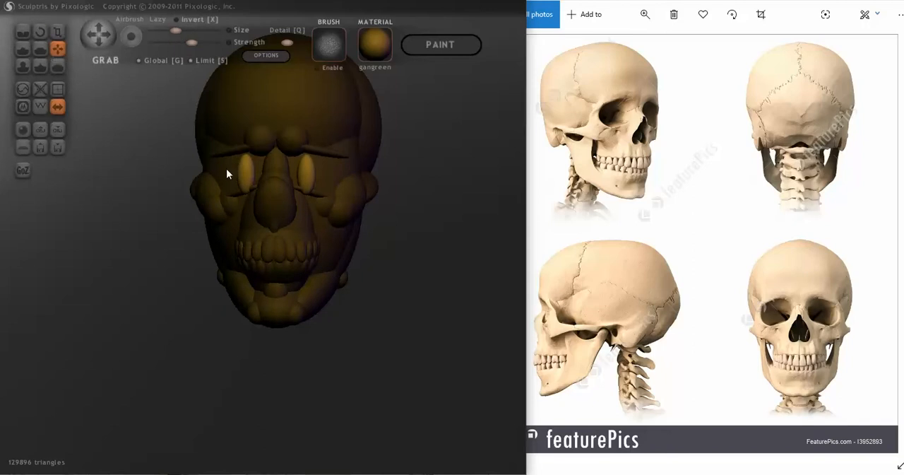
left_click_drag(227, 169, 237, 172)
mouse_move(268, 170)
right_mouse_down()
mouse_move(262, 186)
mouse_move(171, 181)
mouse_move(166, 155)
right_mouse_up()
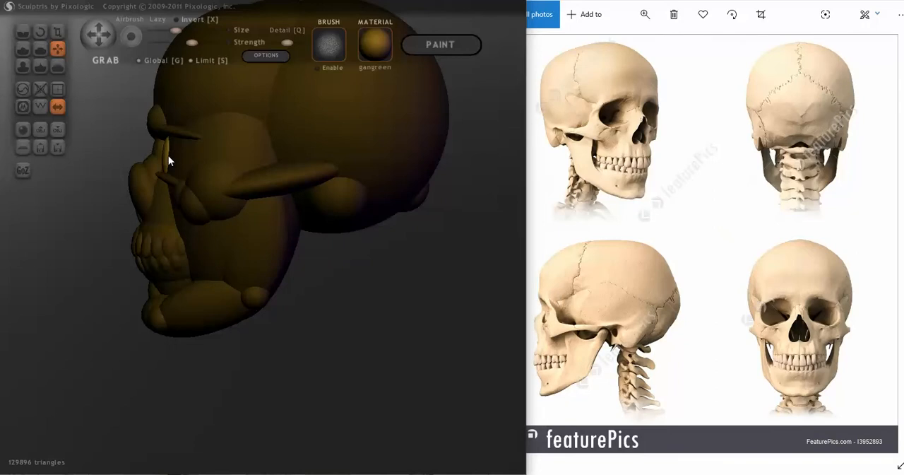
mouse_move(167, 156)
right_mouse_down()
mouse_move(256, 182)
mouse_move(296, 178)
right_mouse_up()
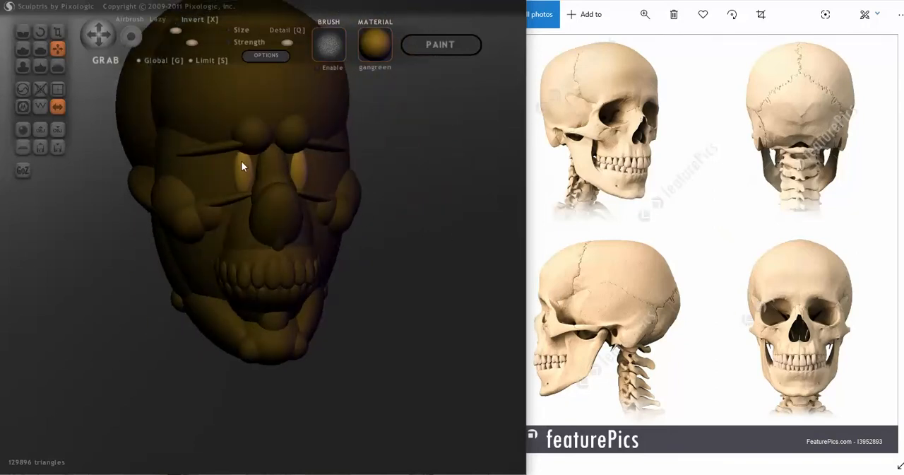
right_click_drag(243, 173, 229, 168)
Rotate the mirrored ovals to follow the slope of the nose bridge and nudge them closer to it.
left_click(40, 32)
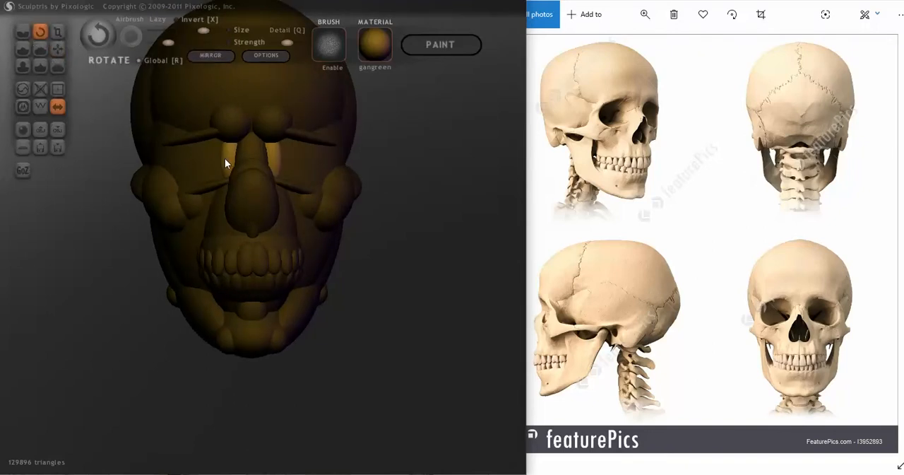
left_click_drag(229, 153, 200, 176)
left_click(57, 48)
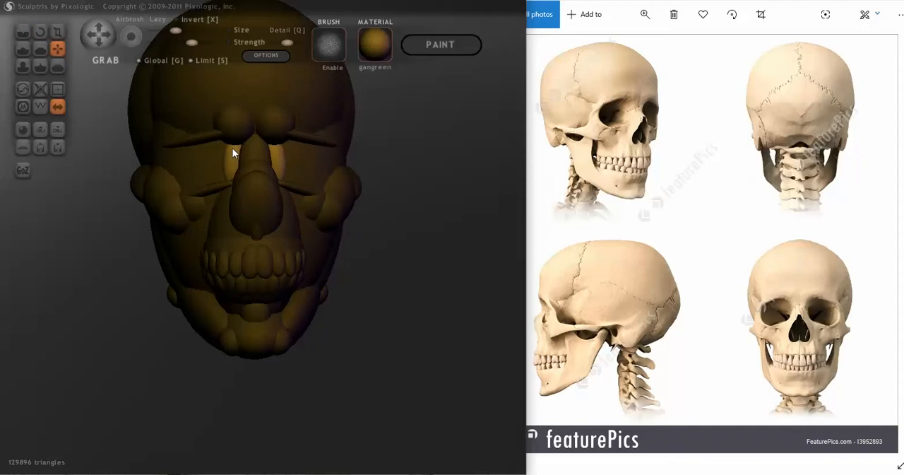
right_click_drag(232, 147, 249, 168)
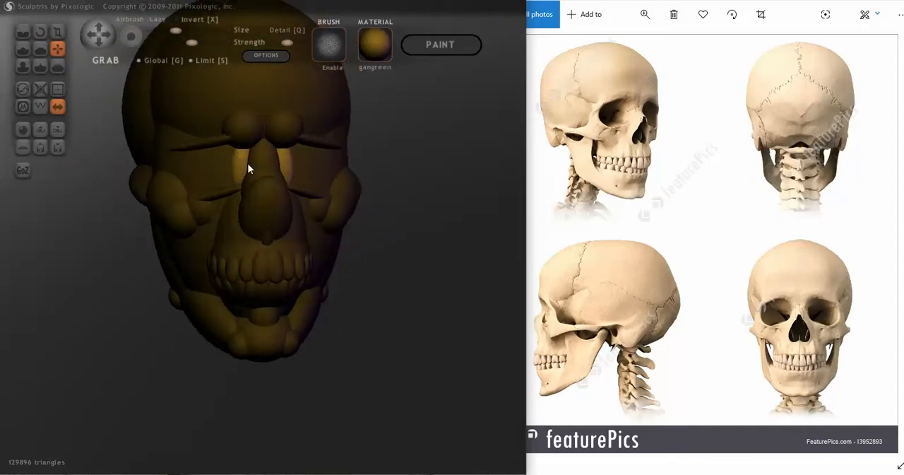
scroll(236, 168, "up", 5)
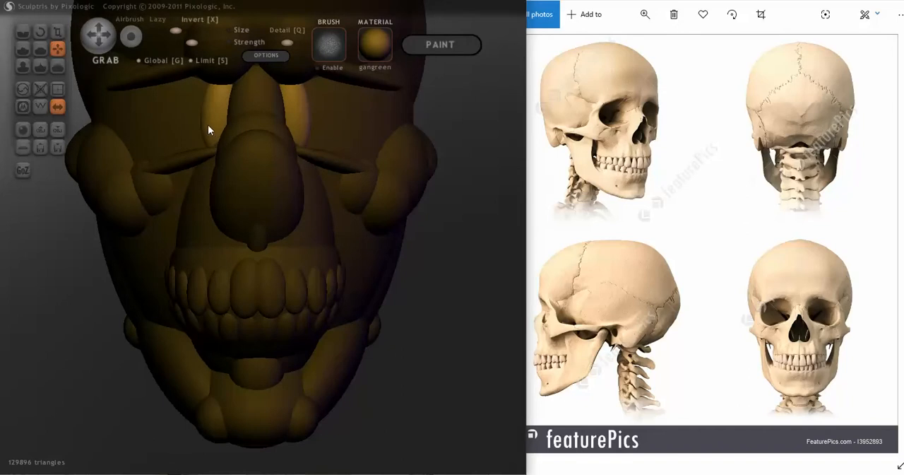
right_click_drag(208, 125, 214, 144)
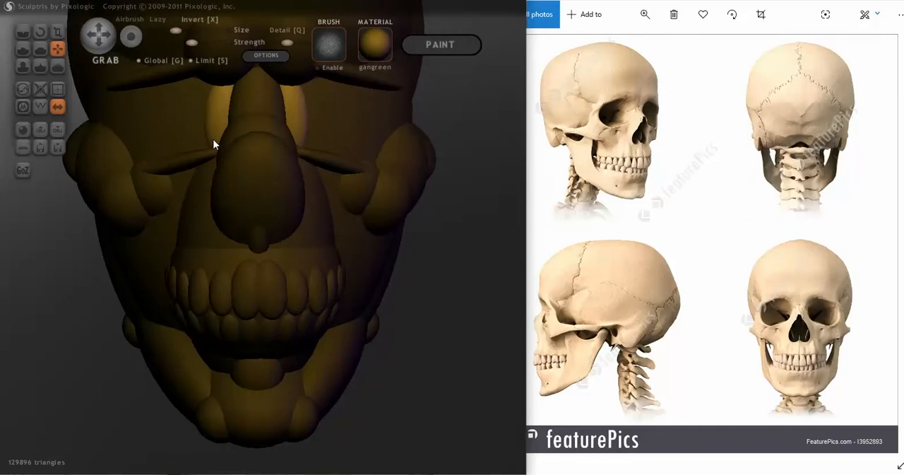
Fine-tune the scale, angle and position of the ovals flanking the nose bridge, and release the selection lock.
left_click(57, 32)
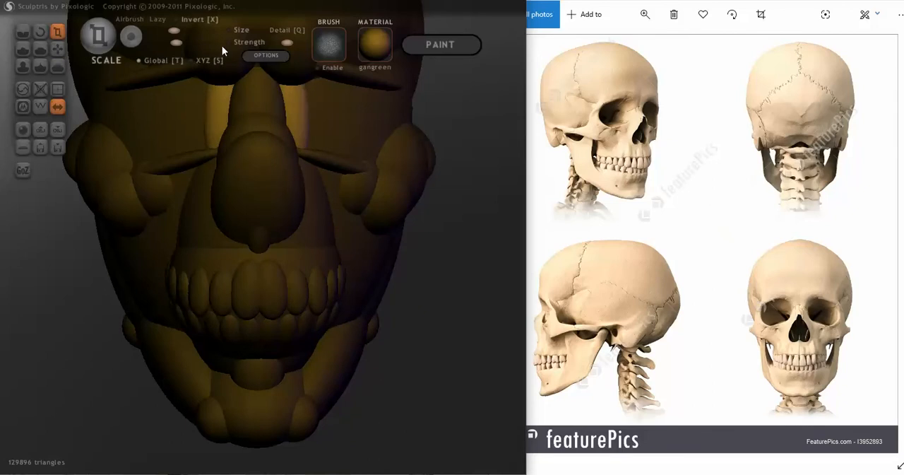
left_click(139, 60)
scroll(150, 62, "down", 2)
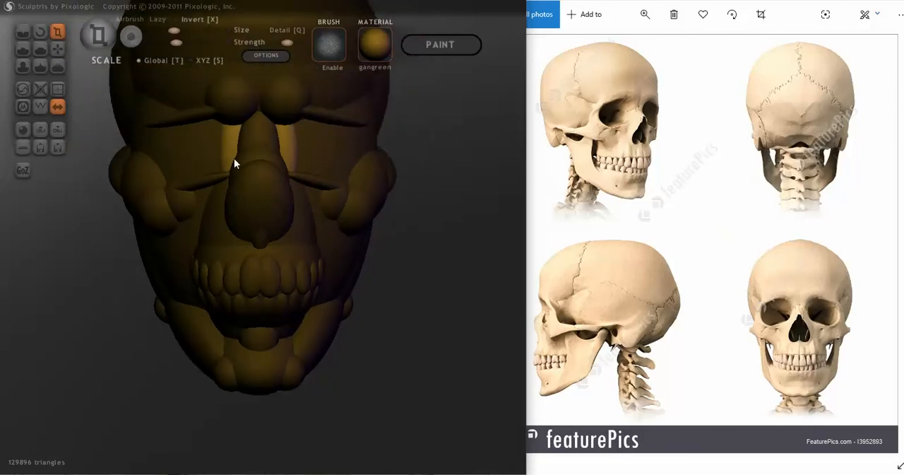
left_click(58, 48)
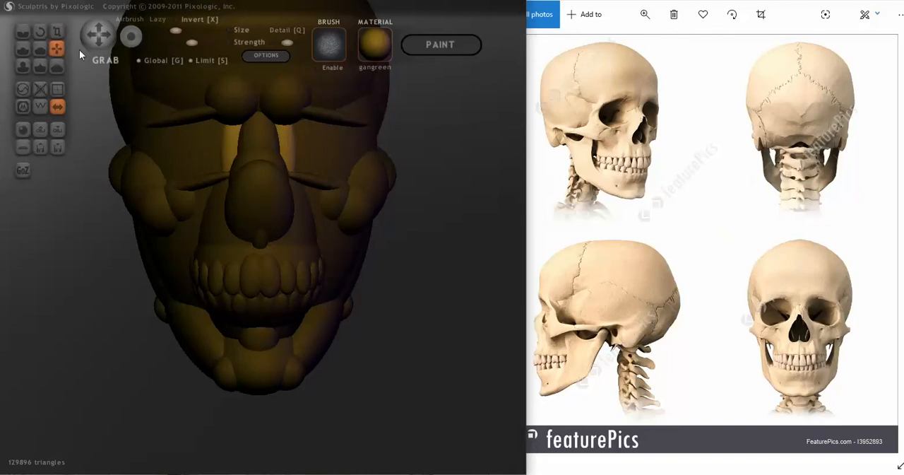
left_click(39, 31)
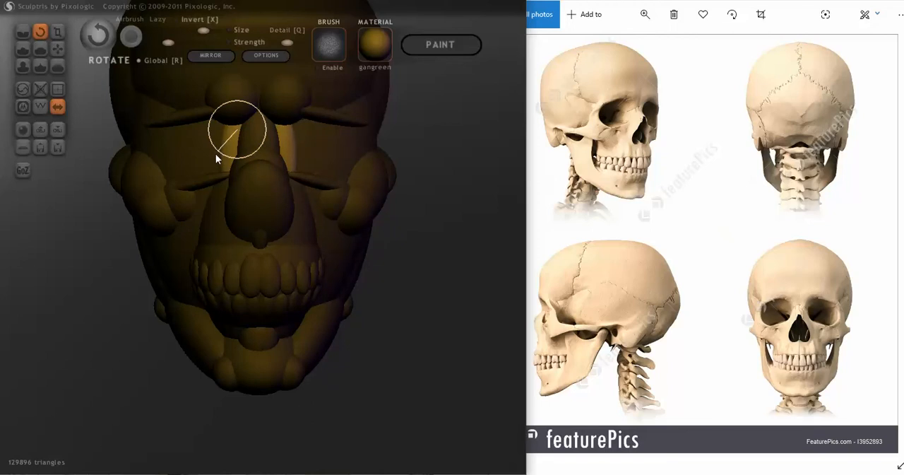
left_click(58, 49)
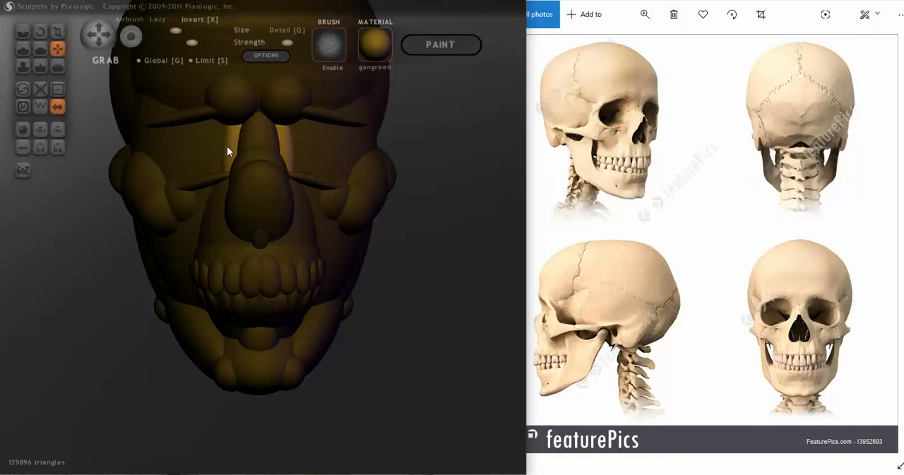
left_click_drag(447, 224, 387, 246)
scroll(390, 245, "down", 2)
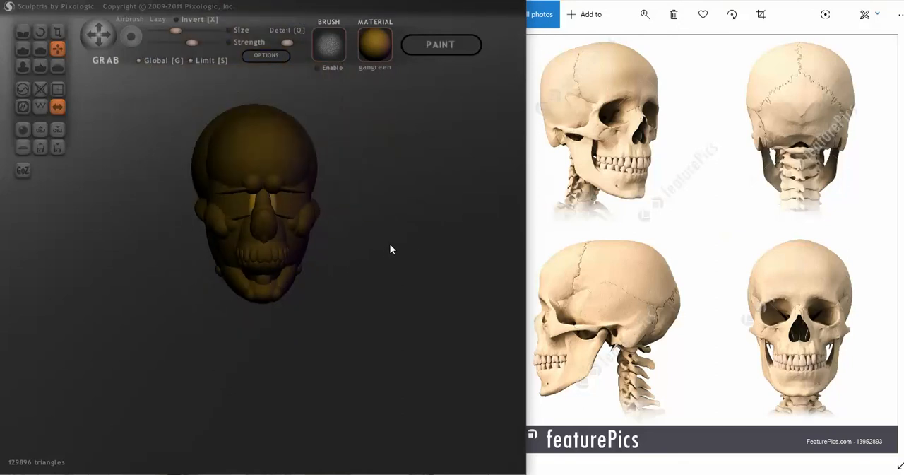
key("ctrl+d")
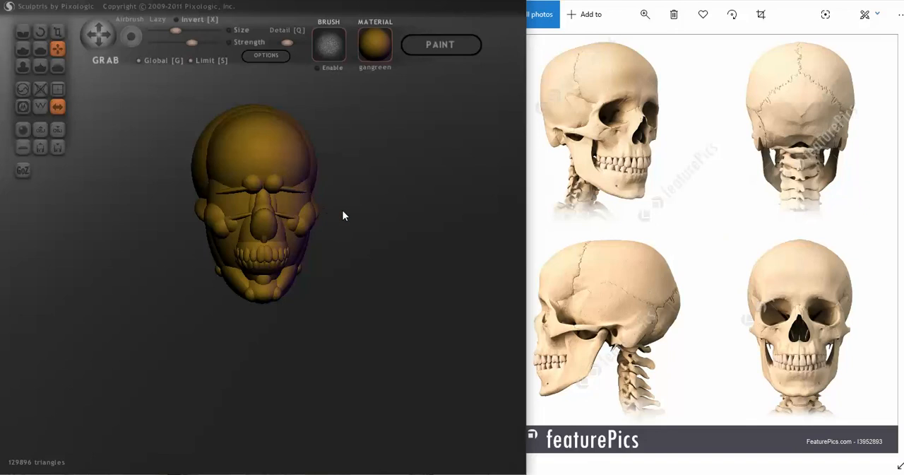
left_click_drag(343, 209, 341, 200)
middle_click_drag(283, 177, 284, 223)
scroll(403, 259, "up", 3)
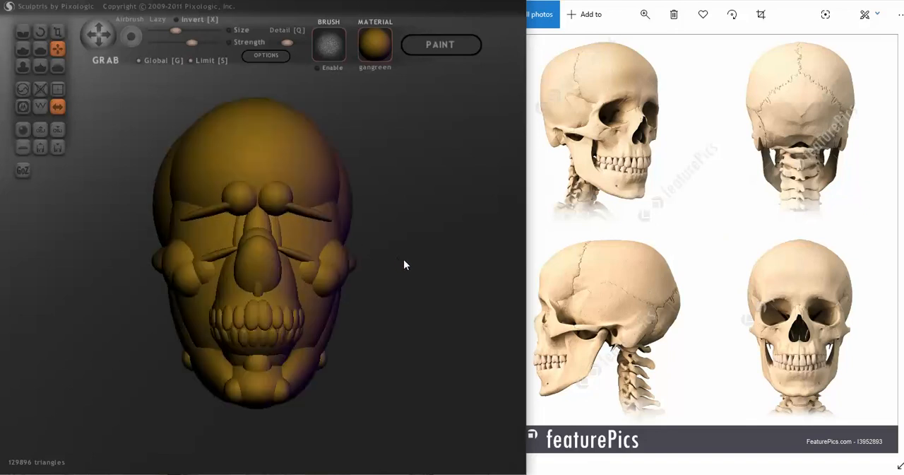
left_click_drag(403, 260, 402, 278)
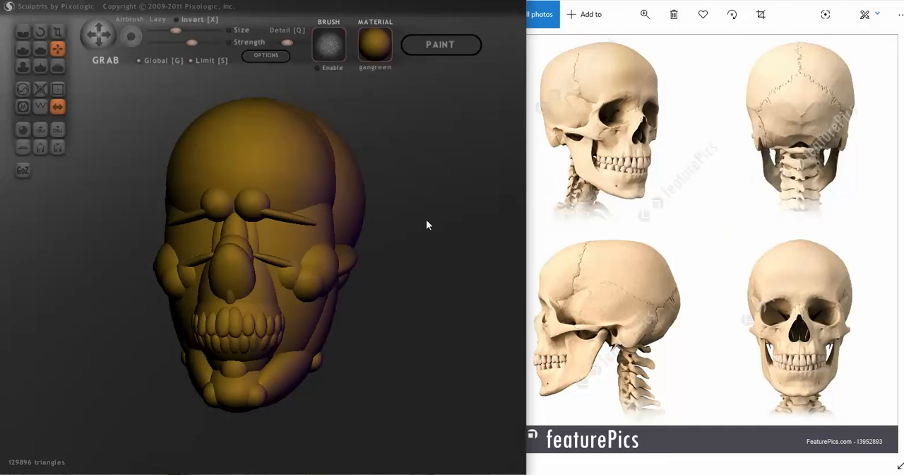